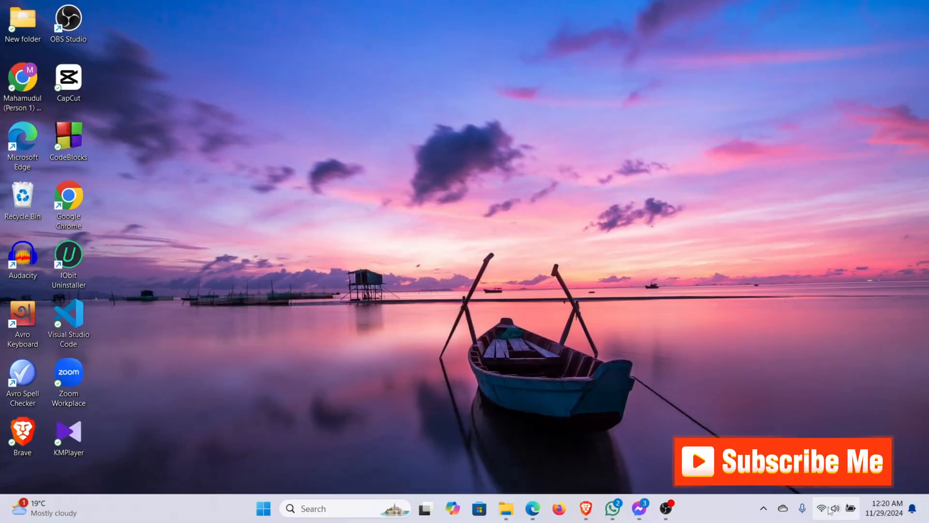
- Check the computer's Wi-Fi connection in the list of available networks, and close the list
click(829, 511)
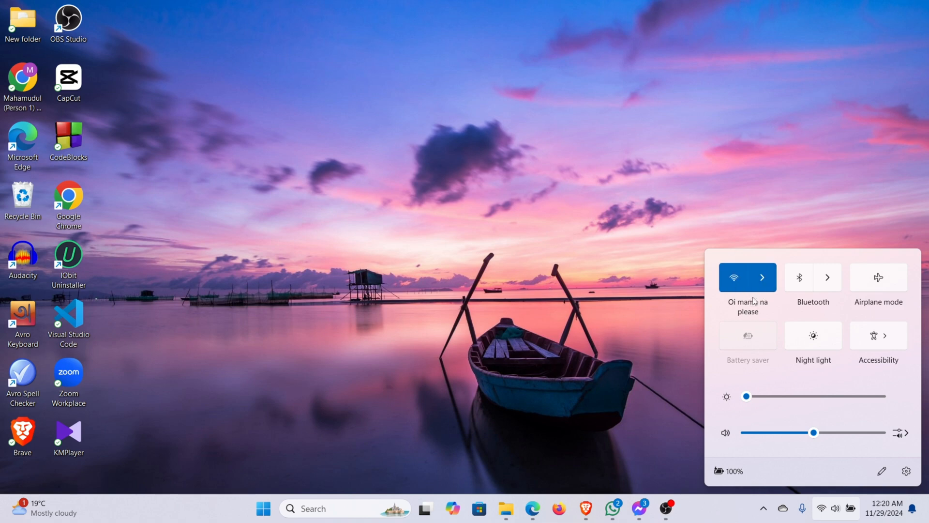
click(765, 283)
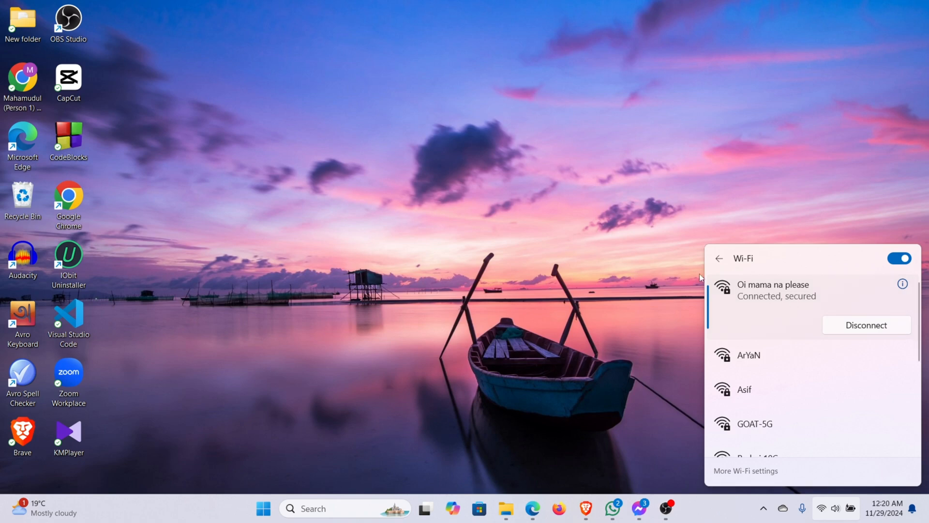
click(589, 245)
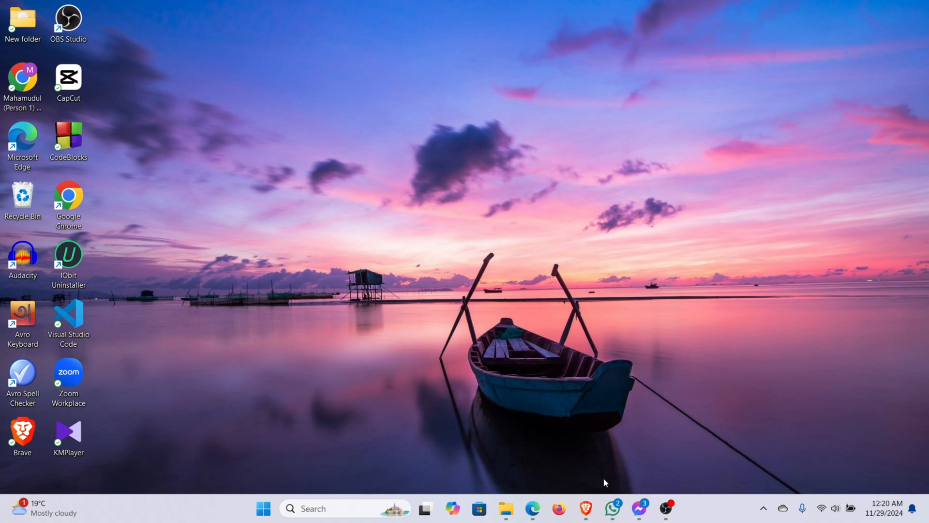
- Switch to Brave, search the web for mingw, and download the MinGW installer from its SourceForge project page
click(587, 511)
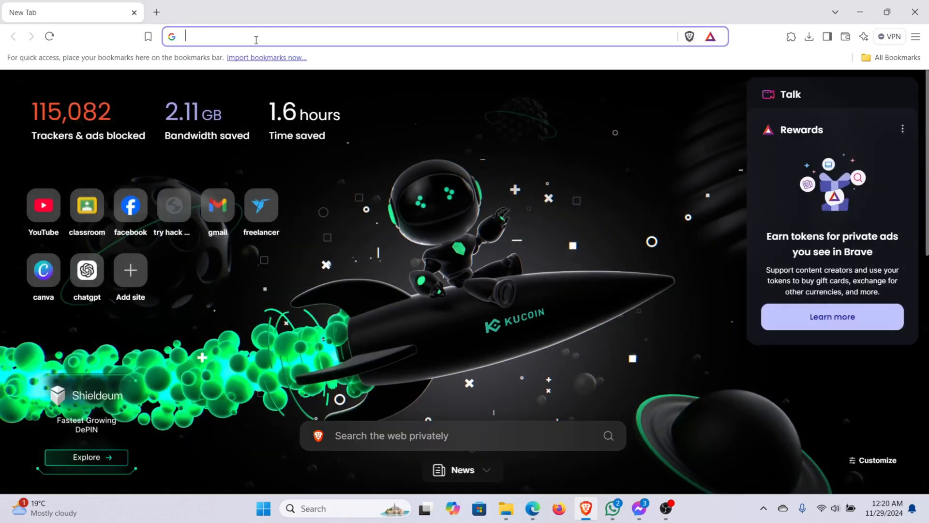
click(256, 39)
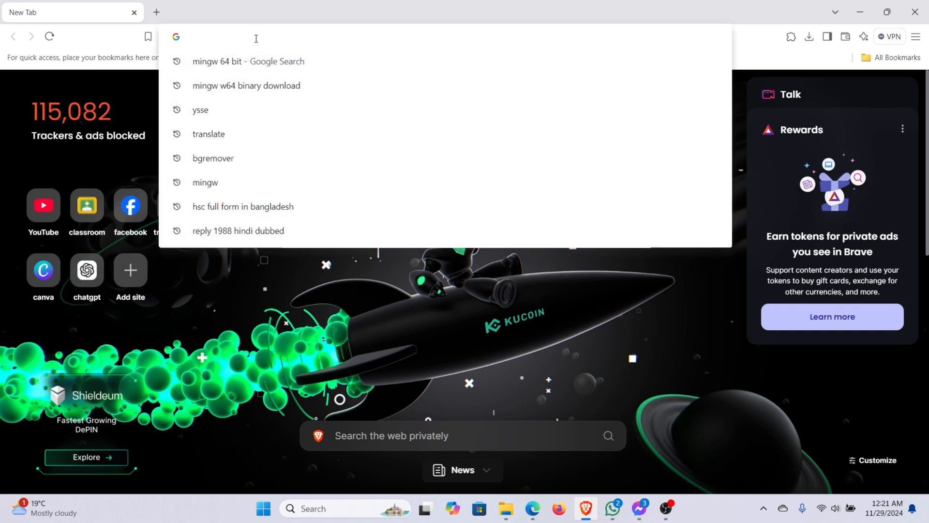
text(mingw)
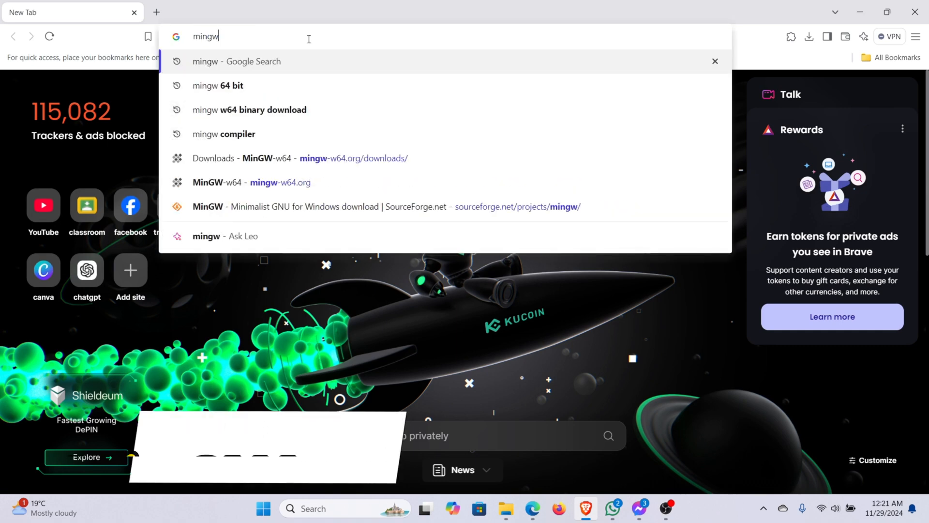
key(Return)
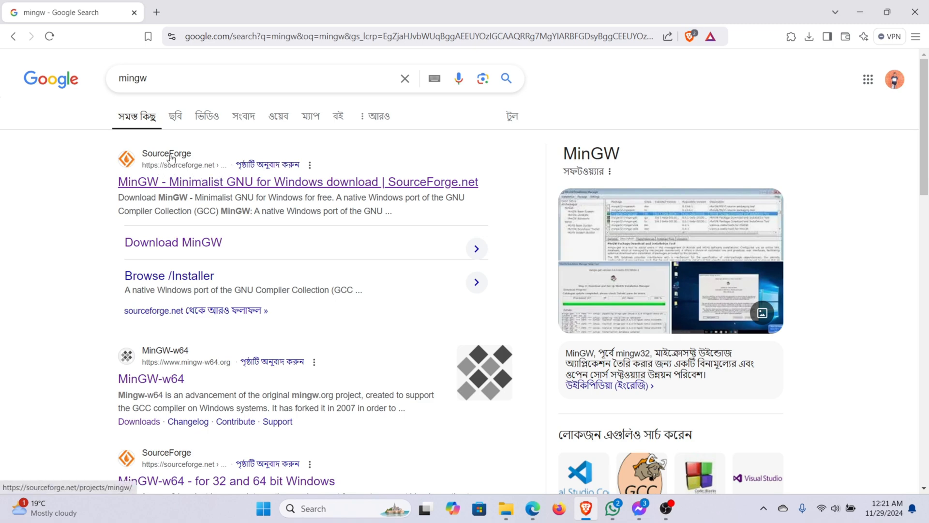
click(211, 185)
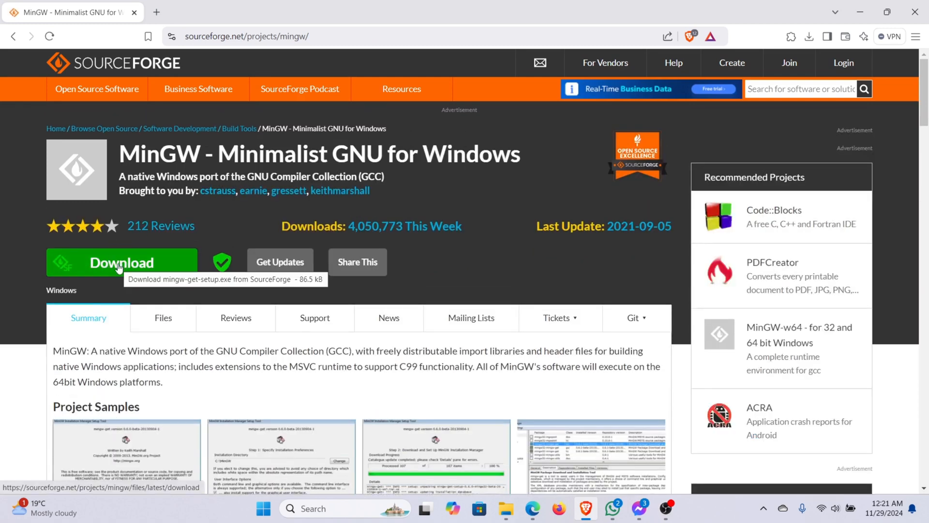
click(120, 267)
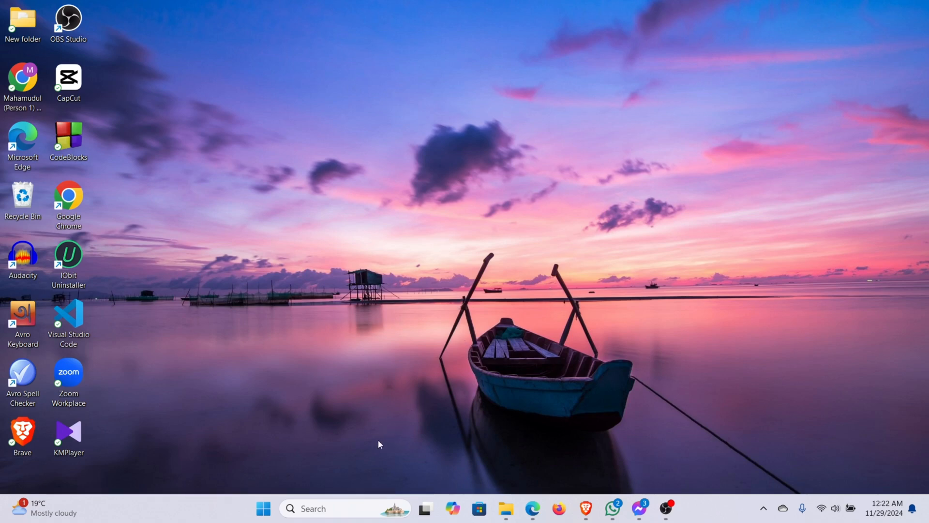
- Open the Virus & threat protection page of Windows Security from the Windows privacy and security settings
click(266, 513)
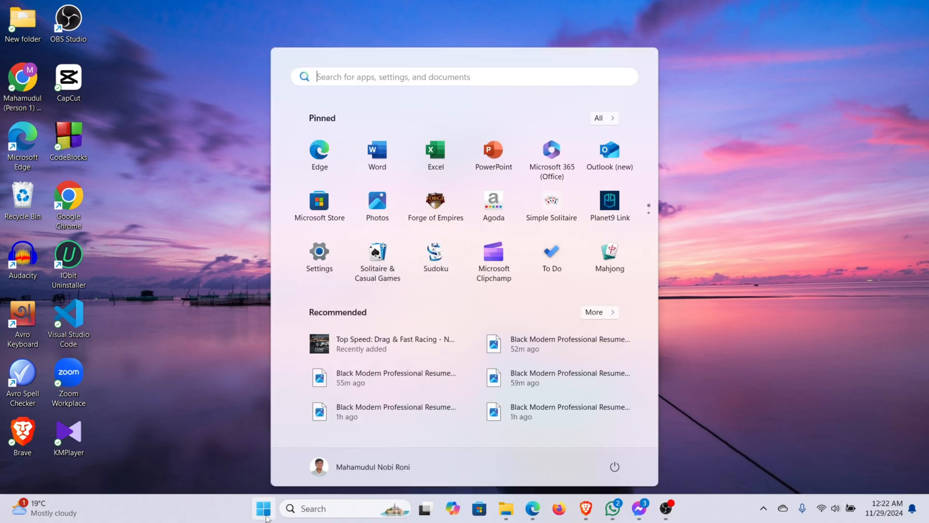
click(323, 271)
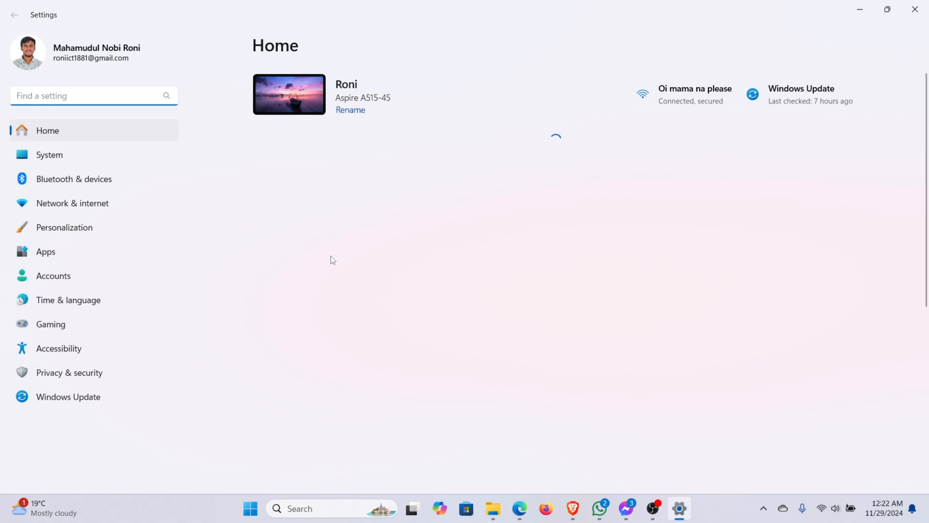
click(55, 374)
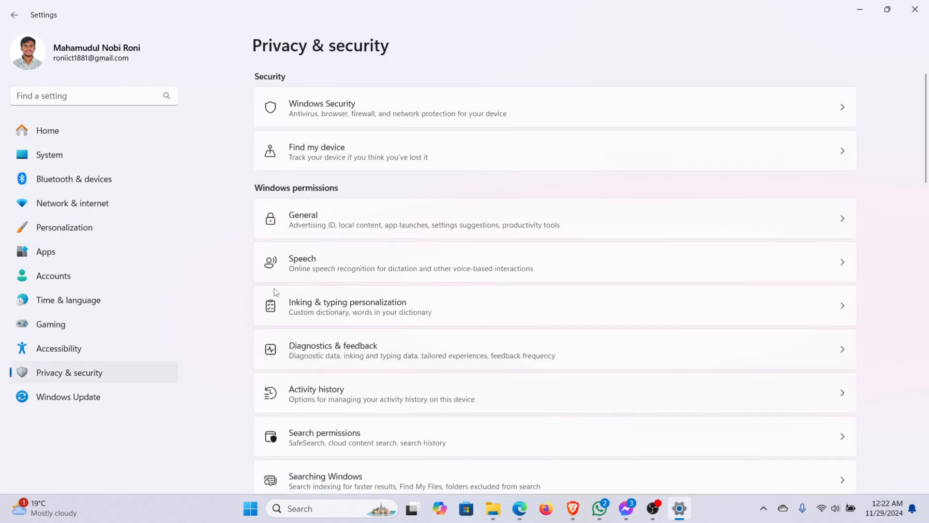
click(376, 112)
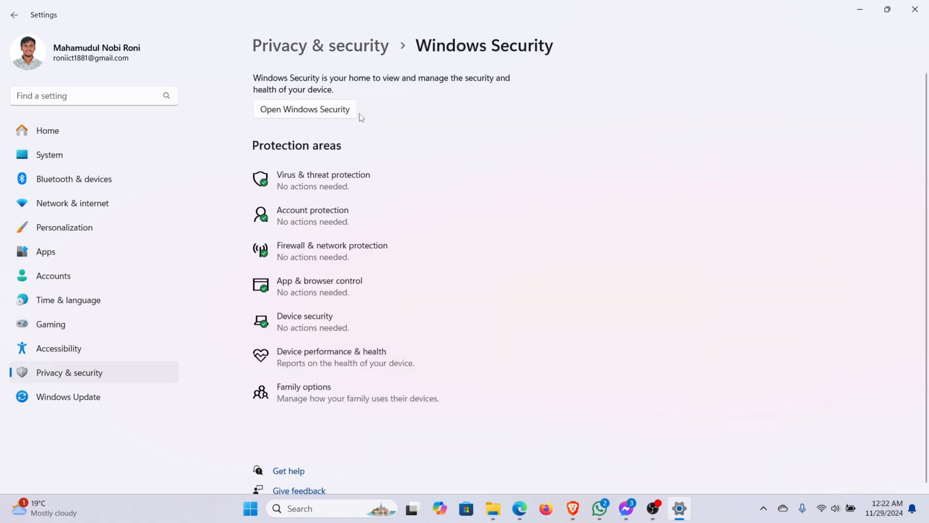
click(310, 180)
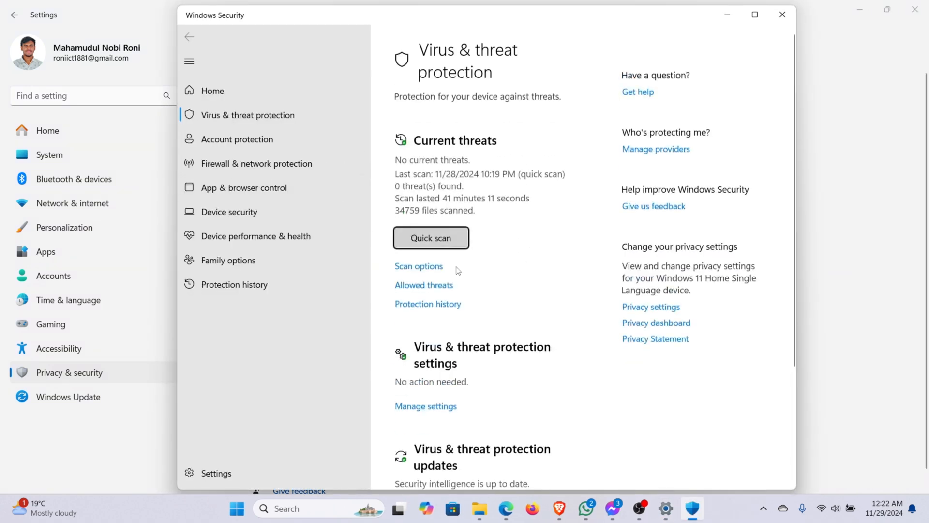
- Turn off real-time protection, cloud-delivered protection, automatic sample submission and Tamper Protection in the virus and threat protection settings
scroll(443, 290, down, 3)
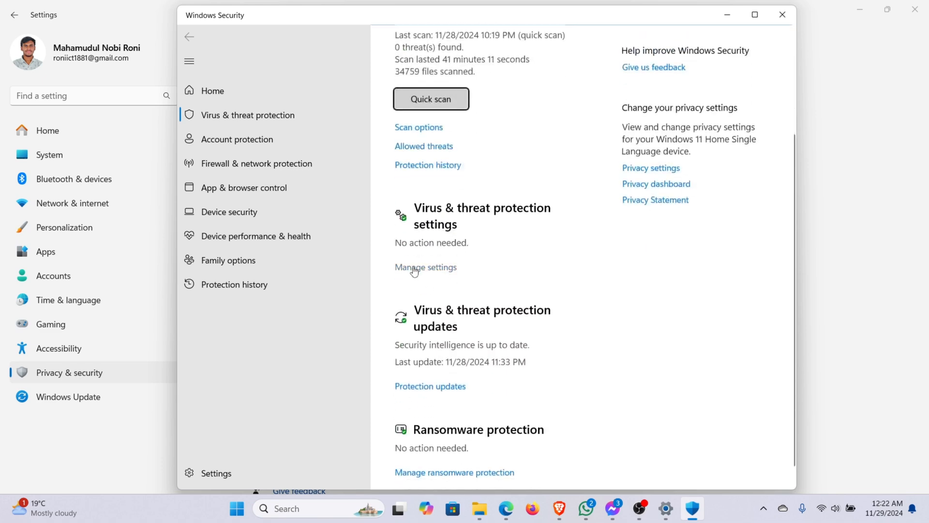
click(416, 269)
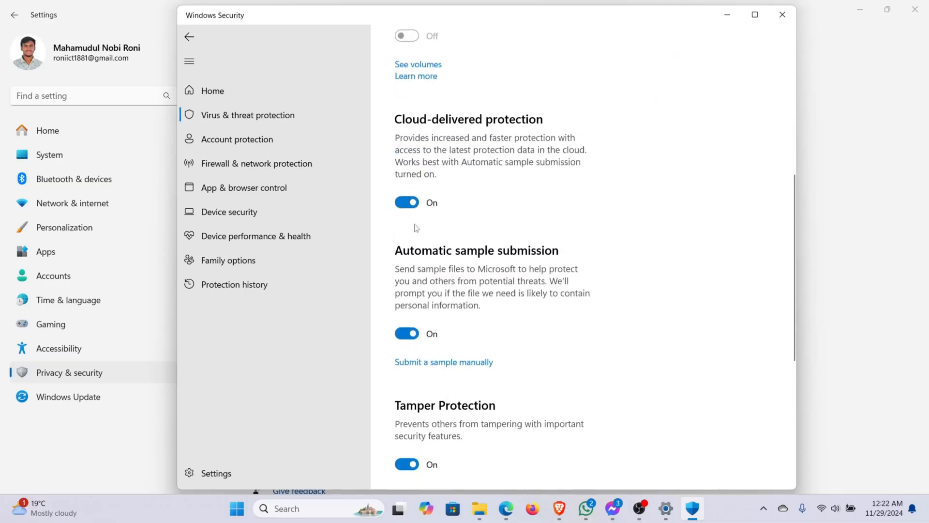
click(407, 202)
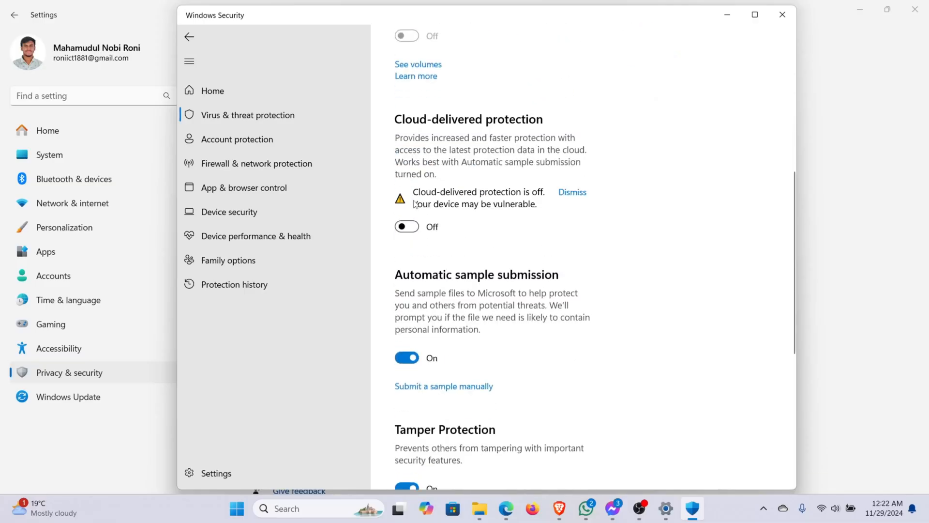
click(408, 357)
scroll(394, 323, down, 2)
click(406, 373)
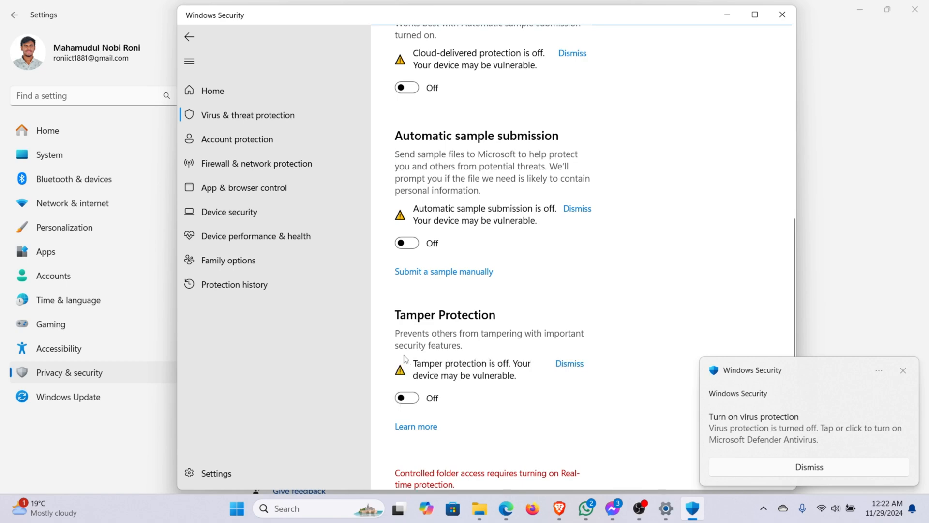
- Turn off Microsoft Defender Firewall for the domain, private and public networks
scroll(387, 319, up, 4)
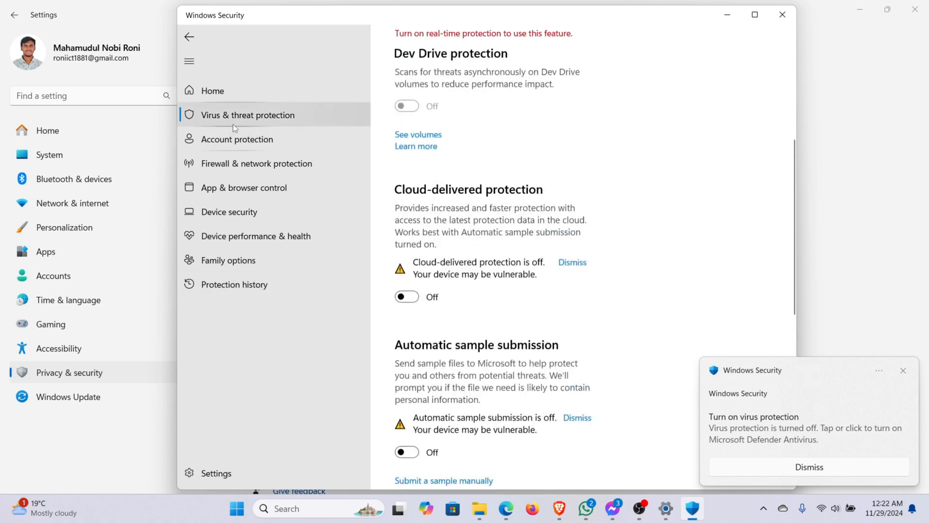
click(242, 161)
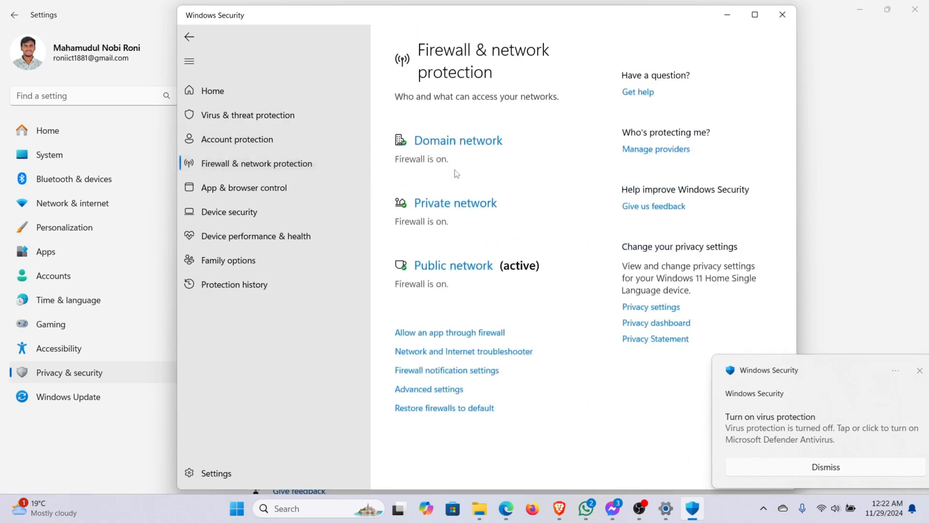
click(468, 141)
click(406, 274)
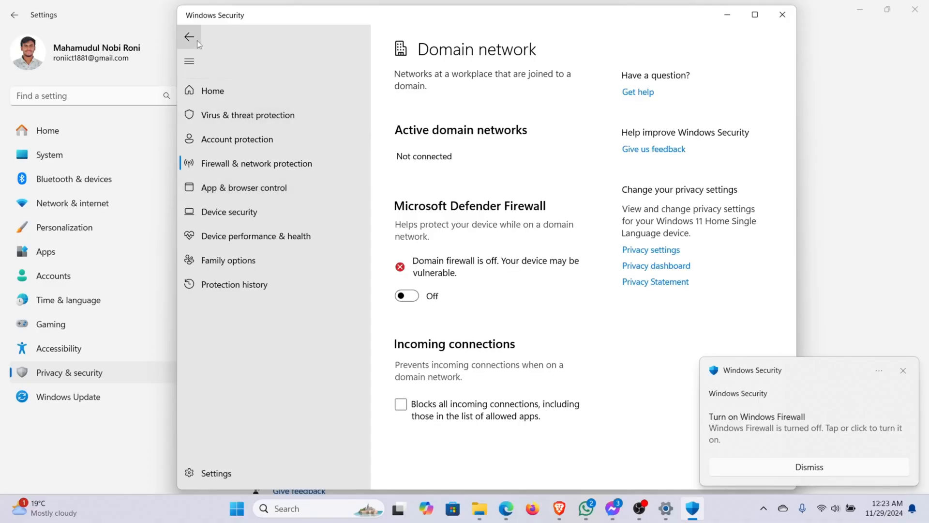
click(191, 37)
scroll(438, 242, down, 3)
click(438, 242)
click(405, 288)
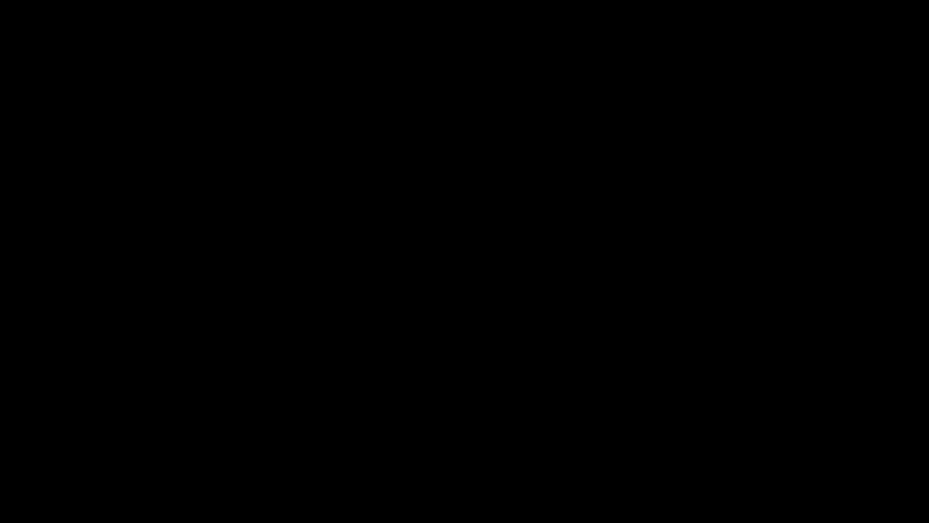
click(191, 36)
click(434, 338)
click(406, 285)
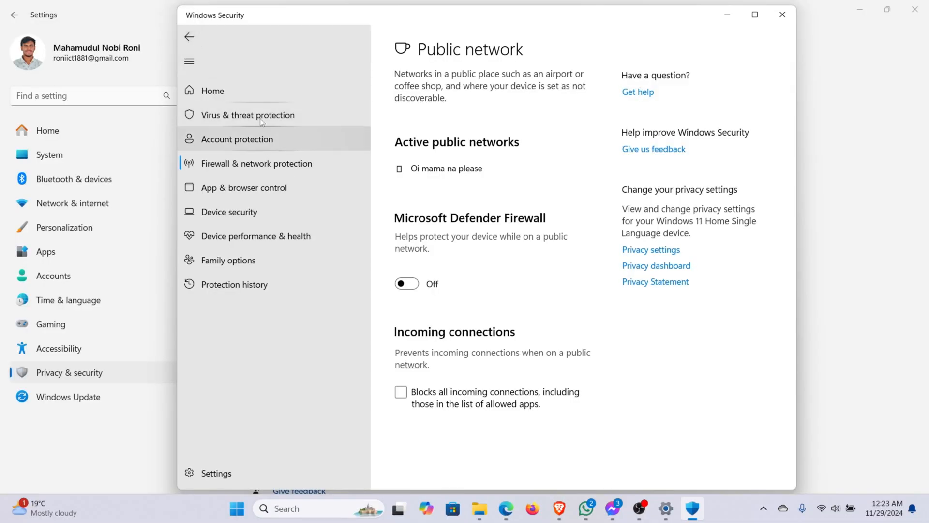
- Return to the virus and threat protection settings, and minimise the Windows Security and Settings windows
click(263, 117)
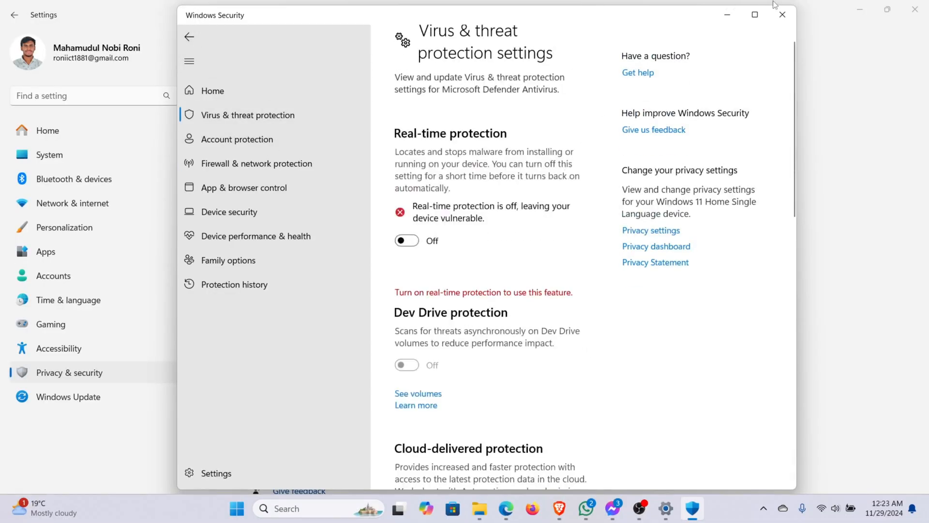
click(727, 15)
click(860, 9)
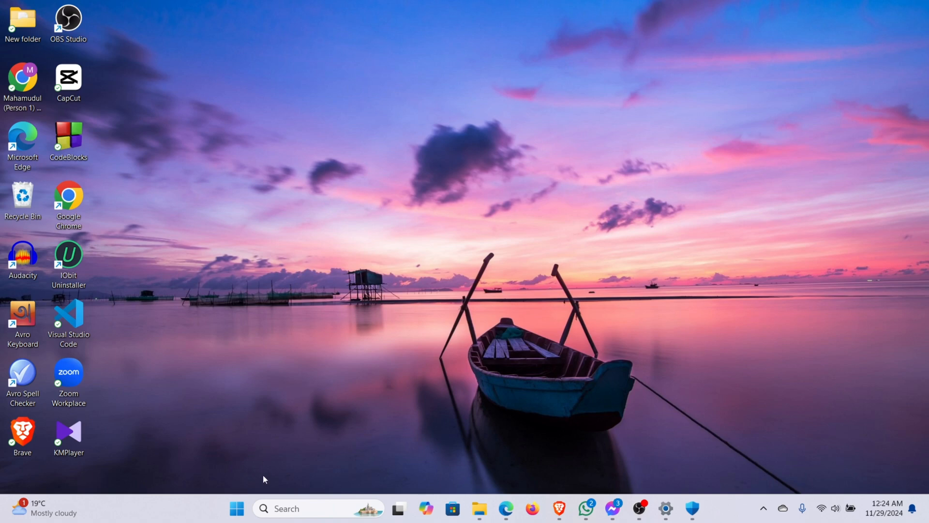
- Search Windows for environment and open the Environment Variables dialog from the system properties
click(290, 509)
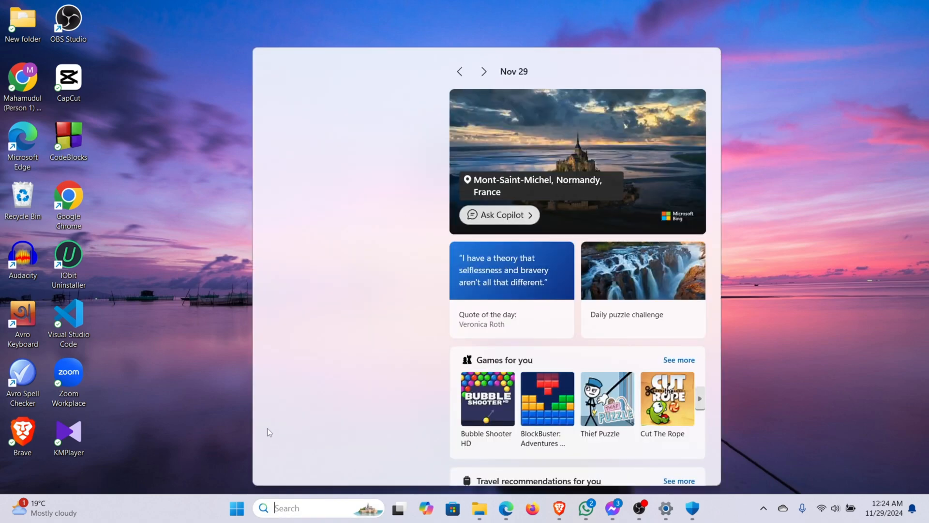
text(en)
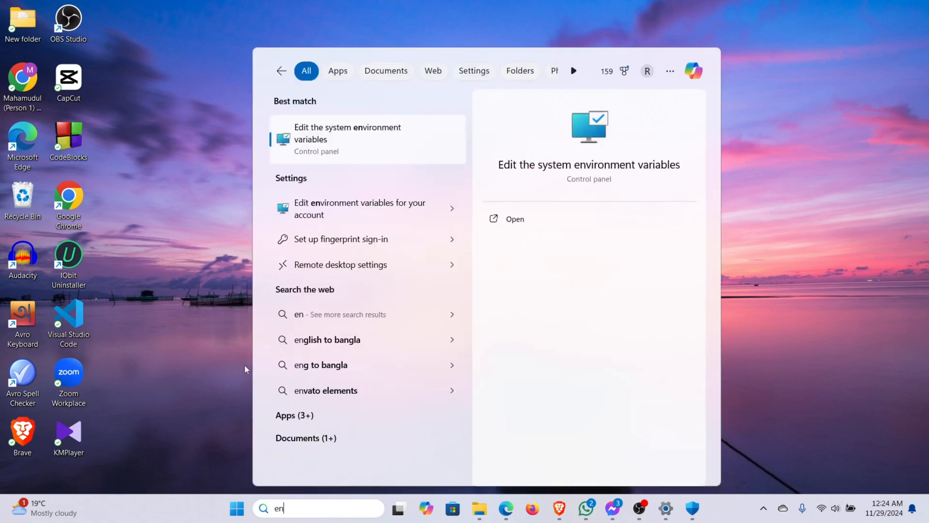
text(v)
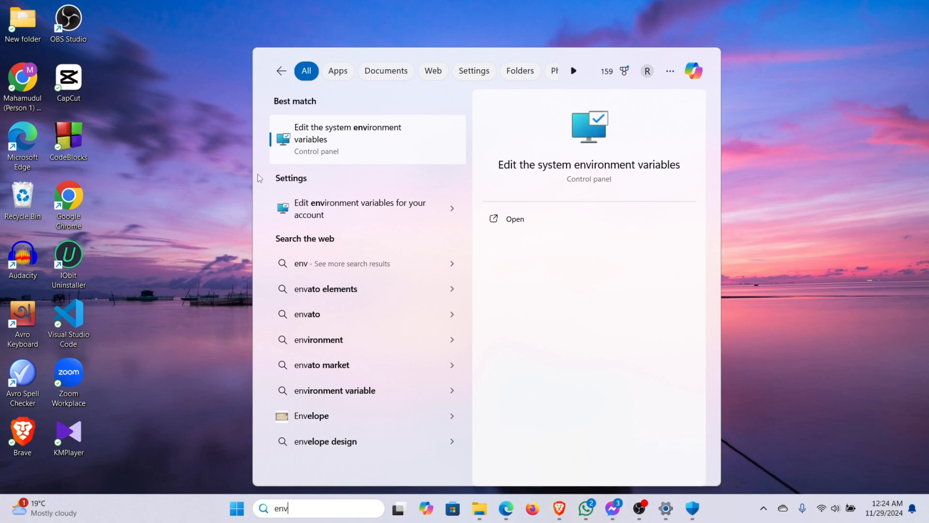
text(iro)
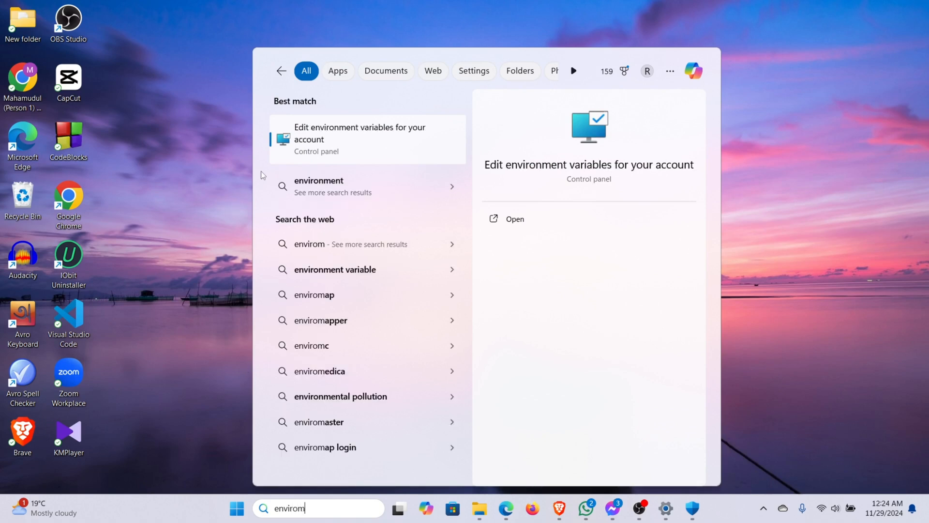
text(nment)
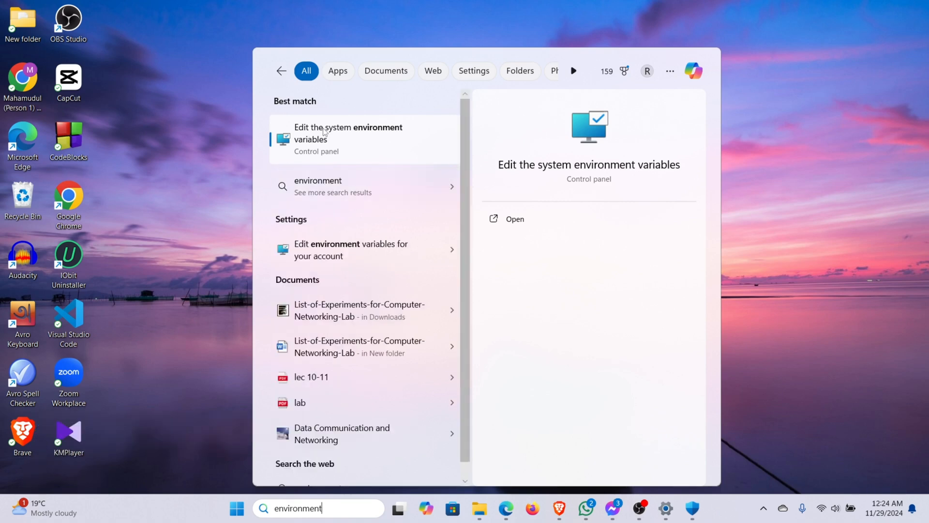
click(356, 139)
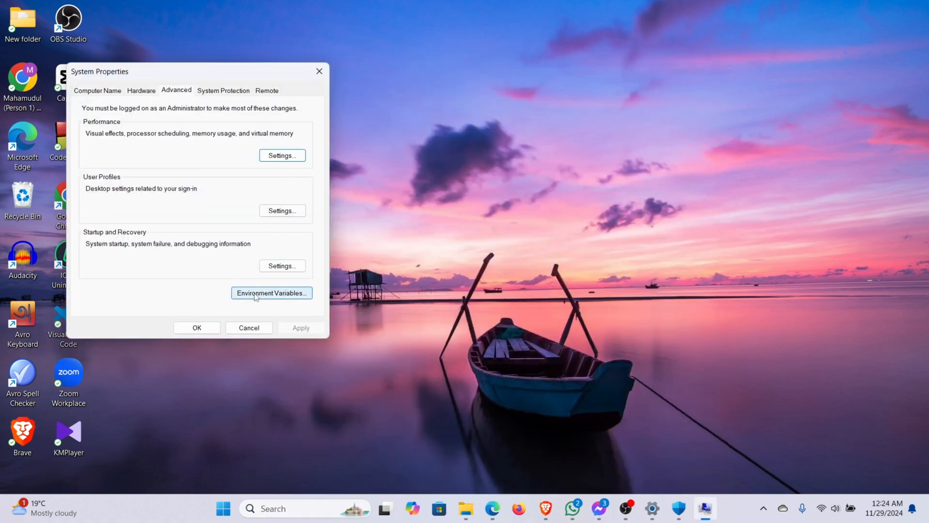
click(267, 297)
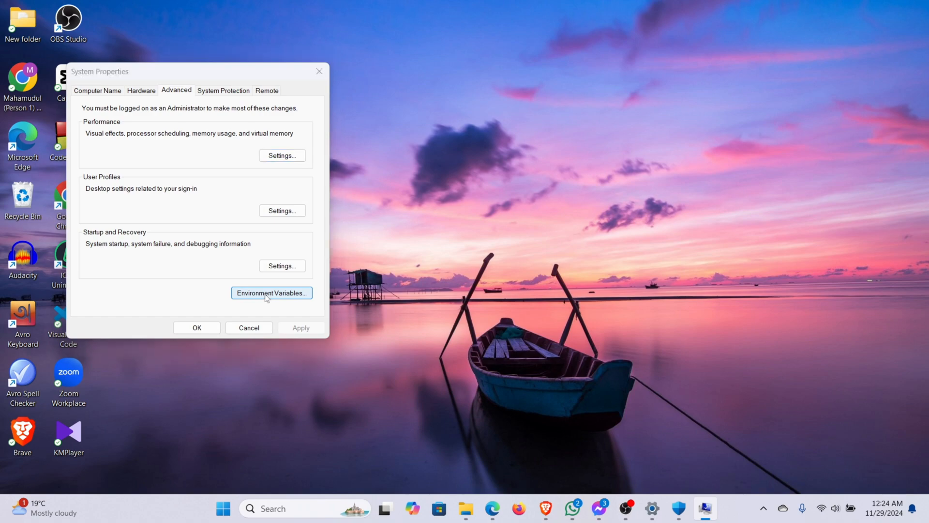
- Delete the C:\MinGW\bin entry from the user Path variable, and confirm all open system dialogs
click(333, 150)
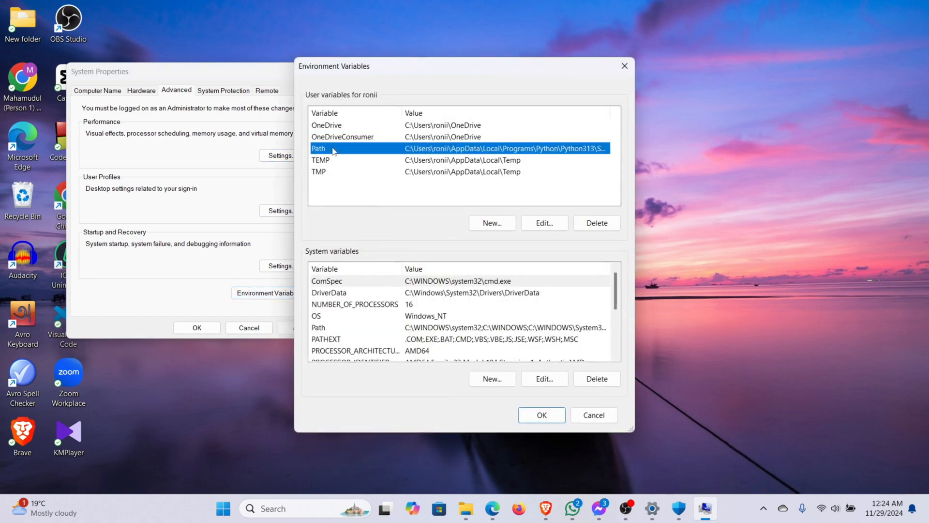
double_click(333, 150)
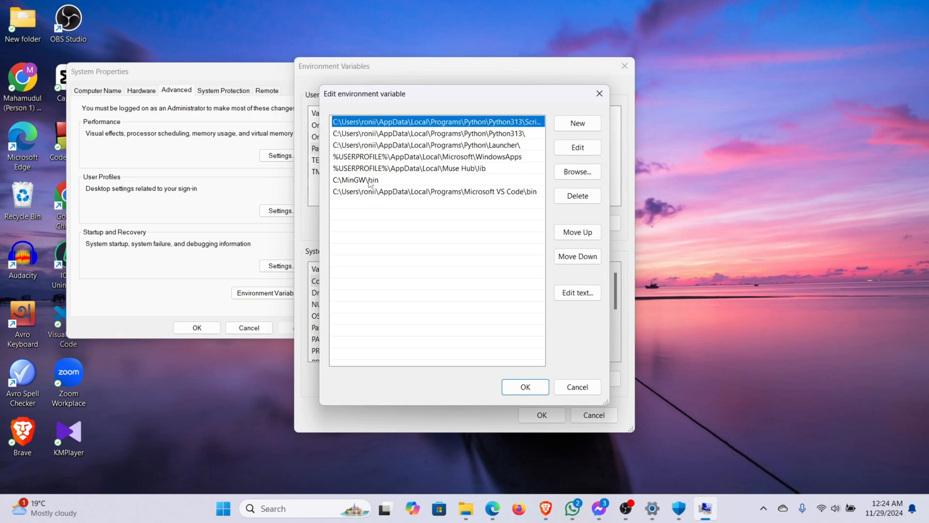
click(385, 181)
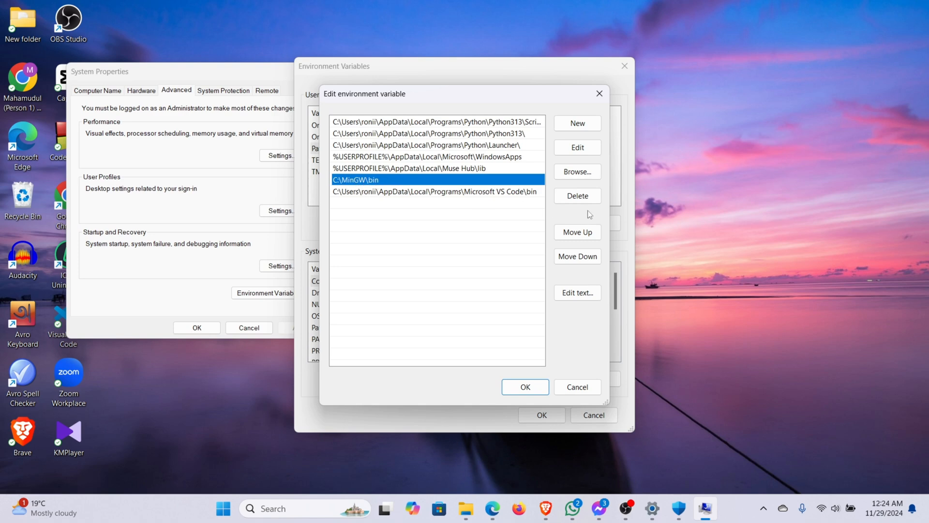
click(582, 197)
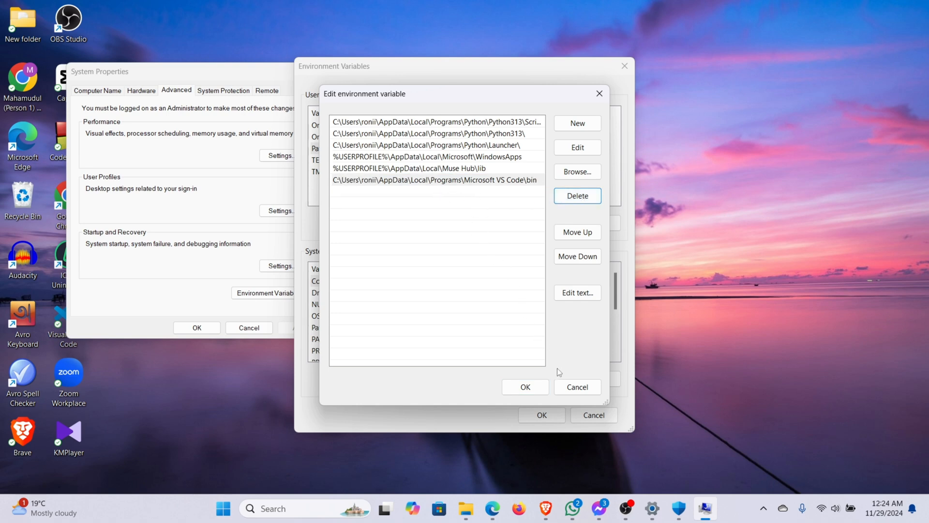
click(525, 386)
click(540, 417)
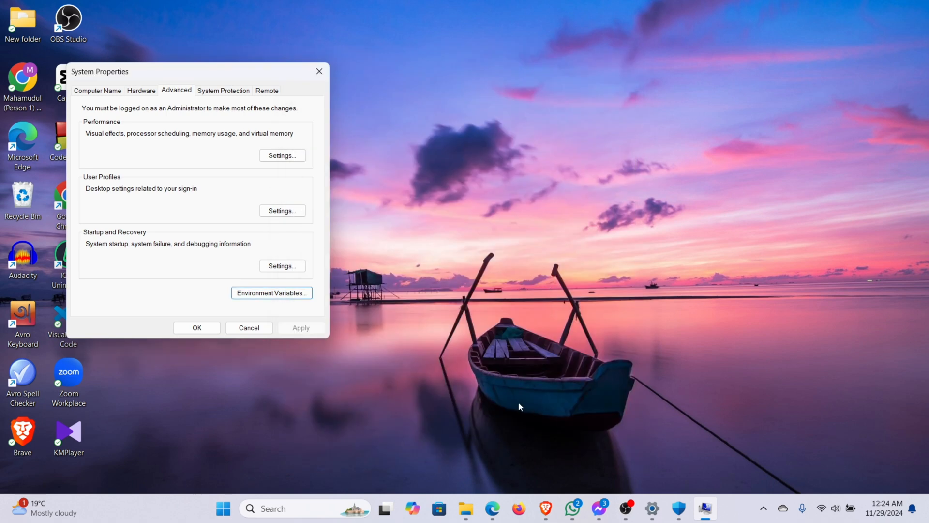
click(197, 329)
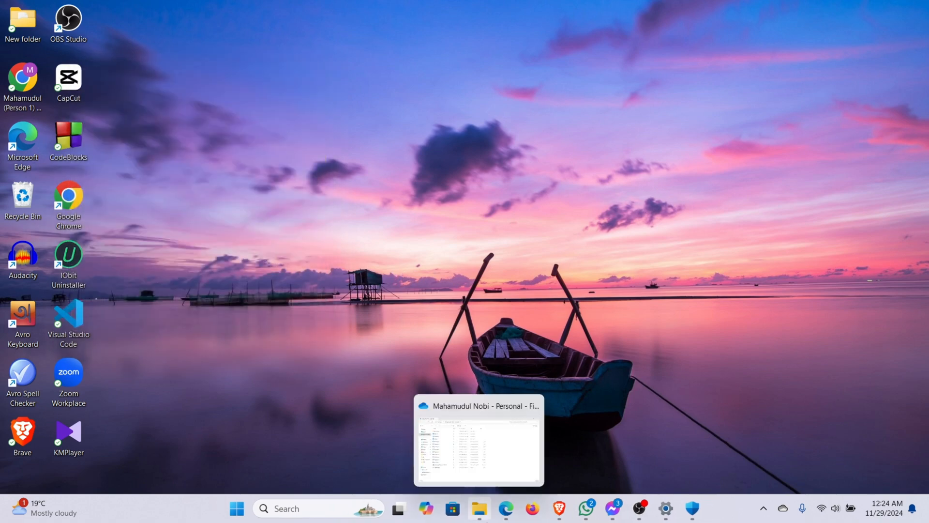
- Delete the existing MinGW folder from the Acer (C:) drive in File Explorer, and minimise the window
click(480, 512)
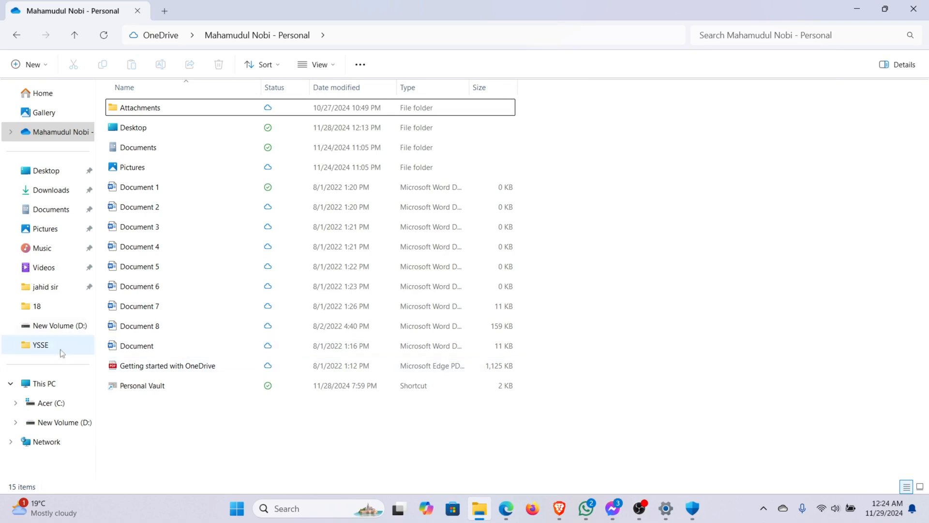
click(57, 405)
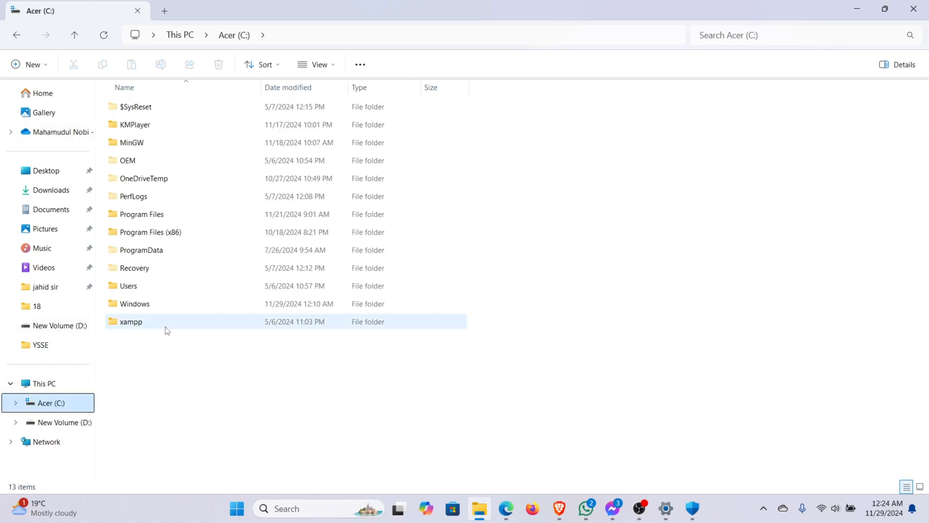
click(142, 144)
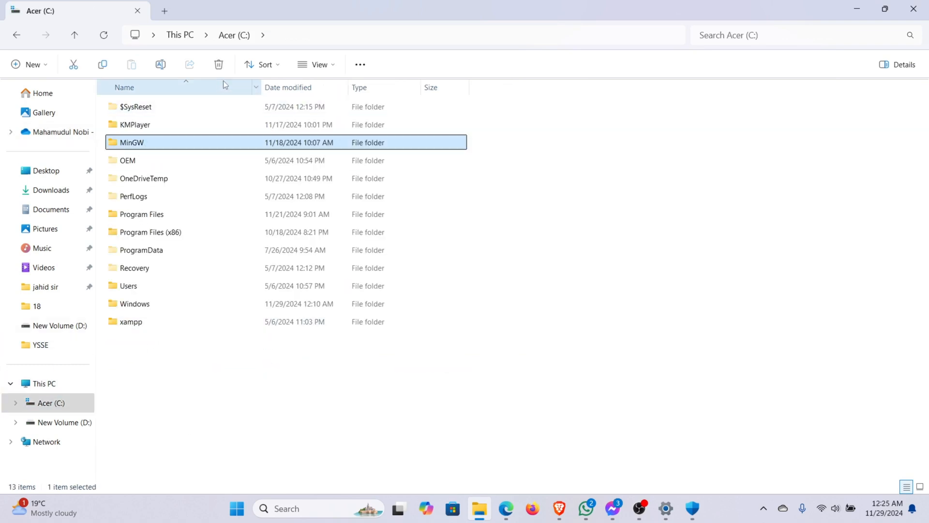
click(221, 68)
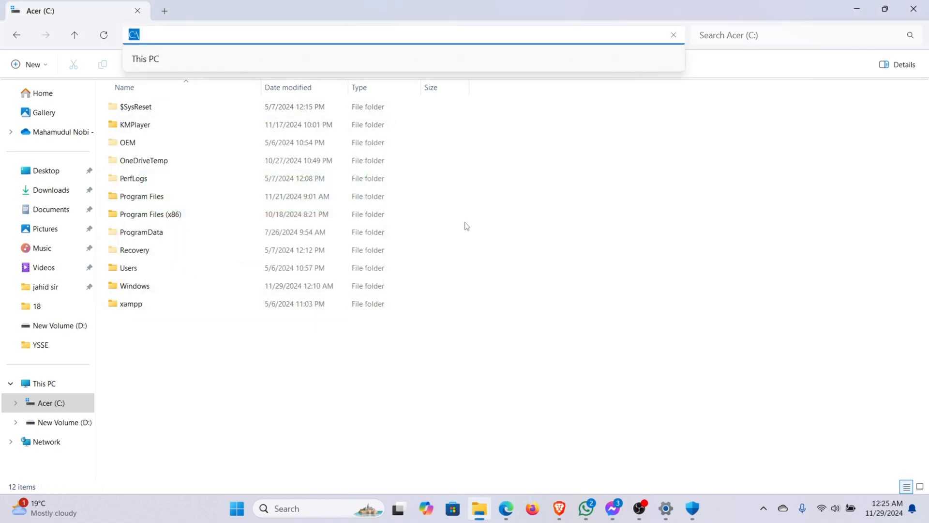
click(515, 261)
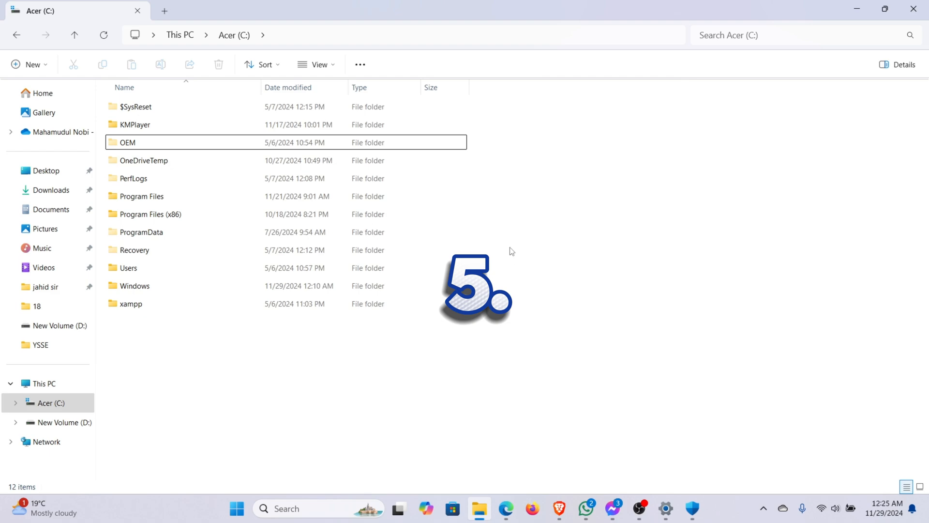
click(861, 10)
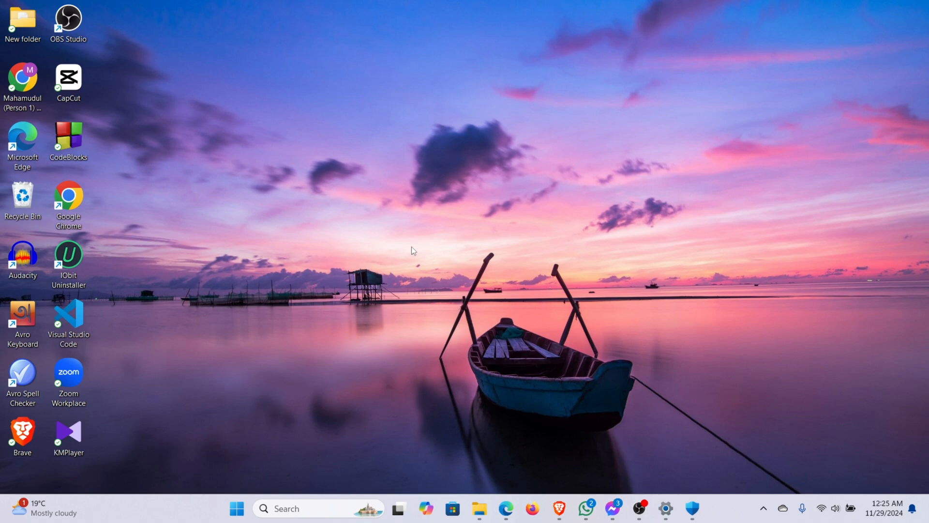
- Run mingw-get-setup from New Volume (D:) as administrator and approve the permission request
click(480, 508)
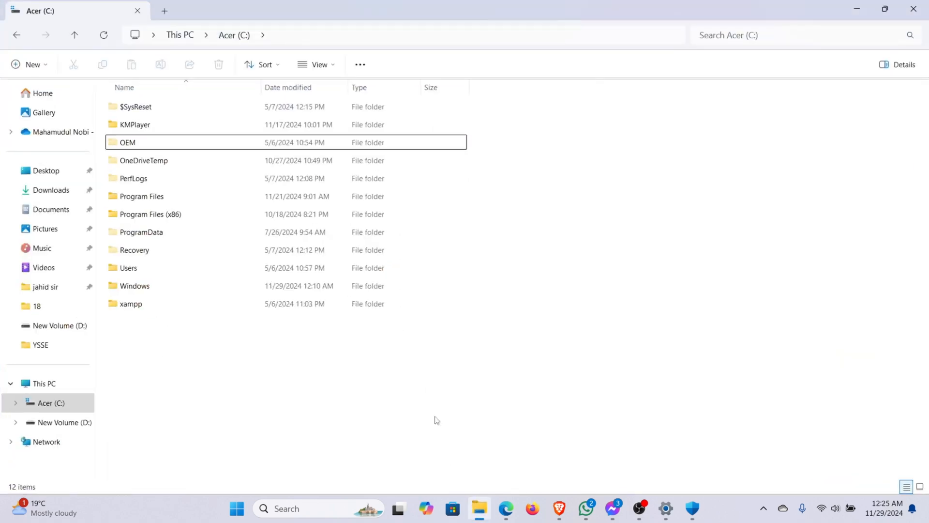
click(58, 423)
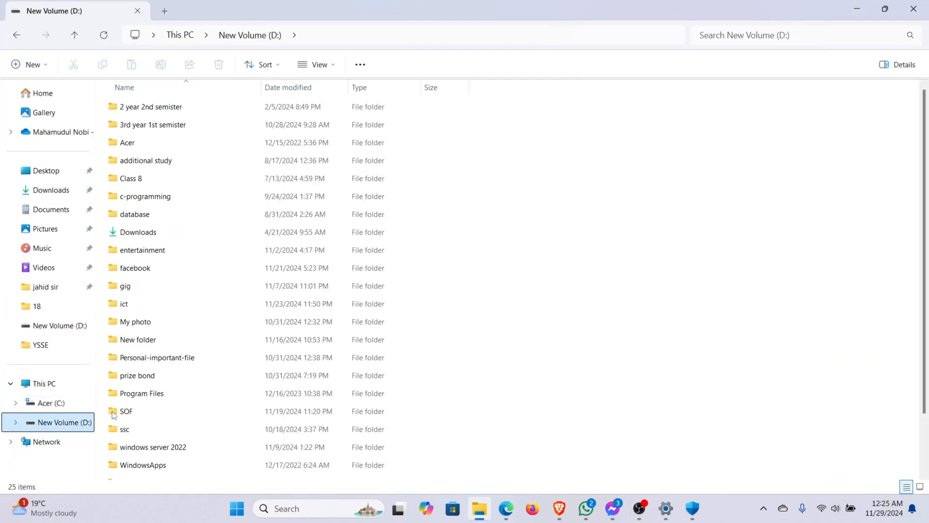
scroll(196, 425, down, 2)
click(203, 457)
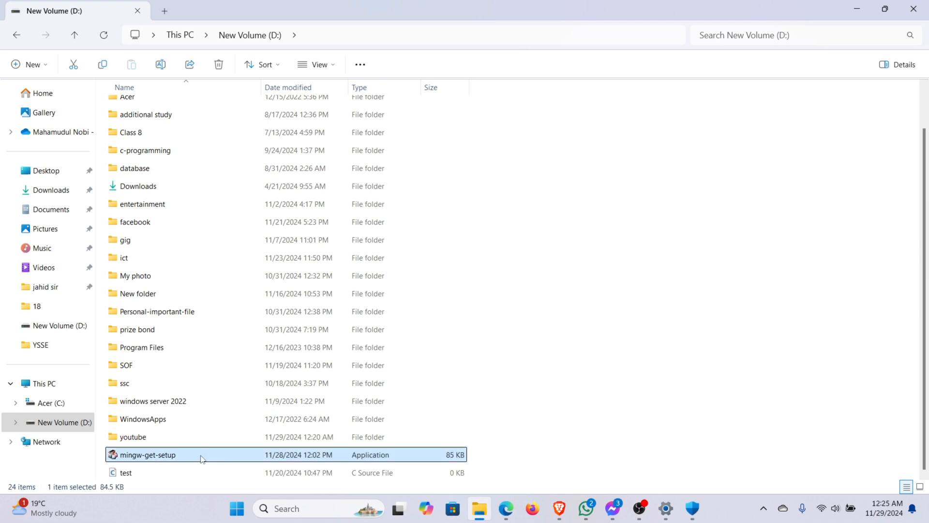
right_click(202, 458)
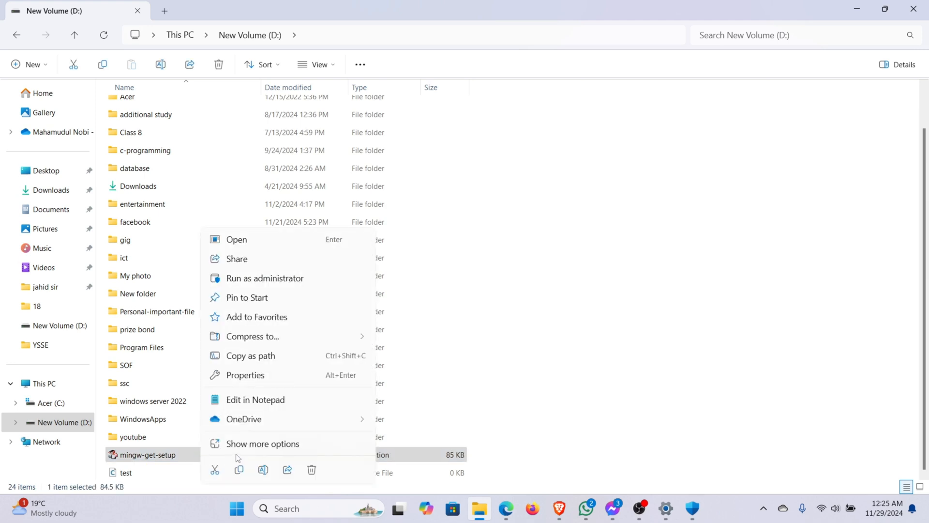
click(272, 280)
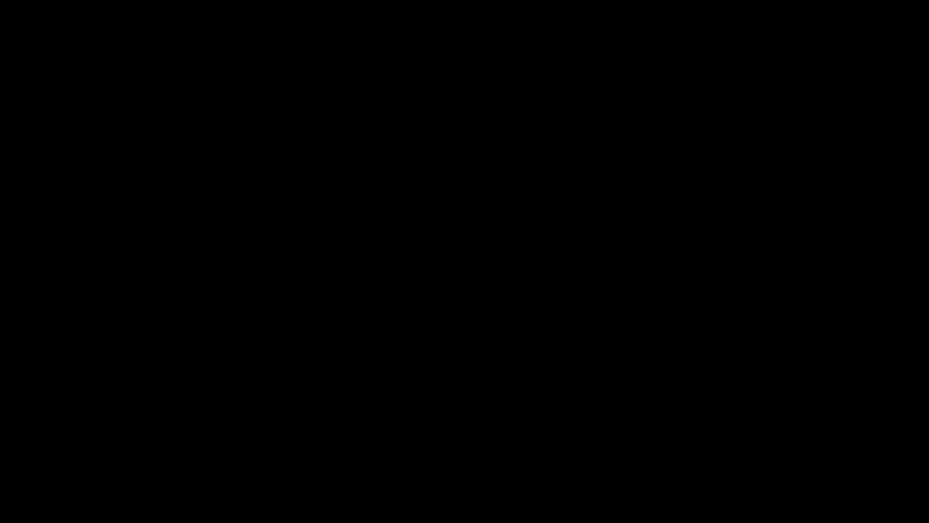
click(403, 361)
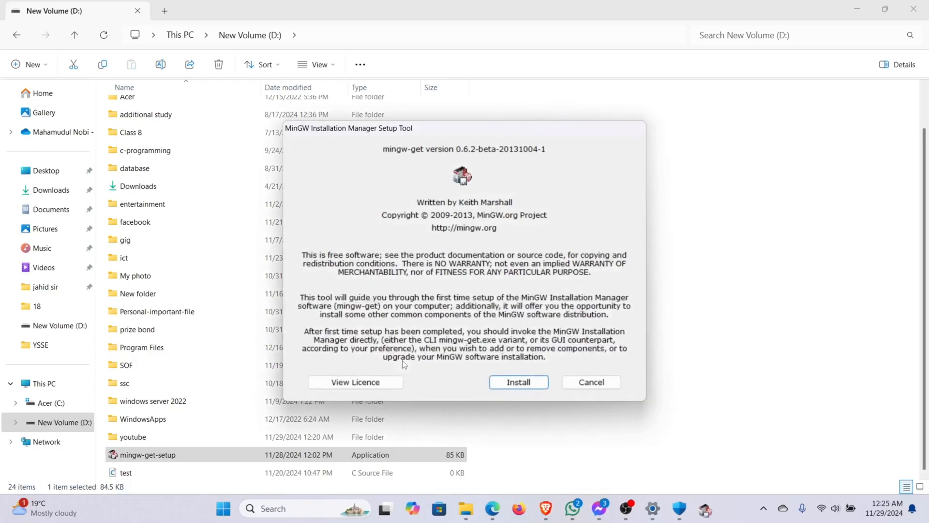
- Start the MinGW installation with C:\MinGW as the installation directory, and continue past the installation preferences
click(518, 382)
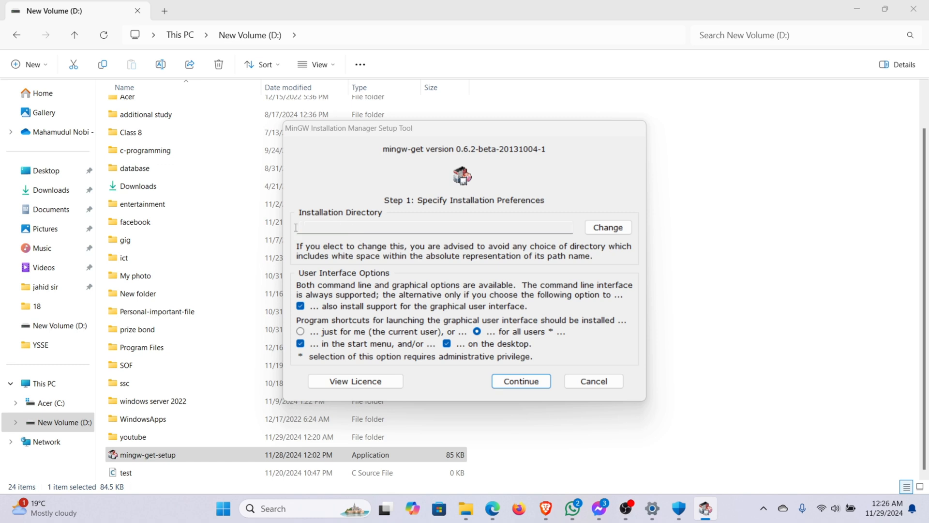
double_click(351, 228)
click(431, 225)
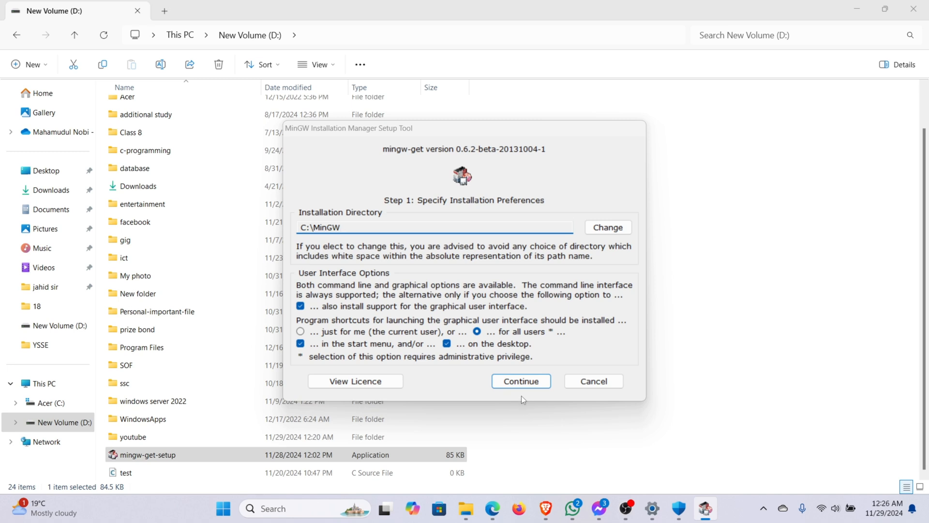
click(520, 382)
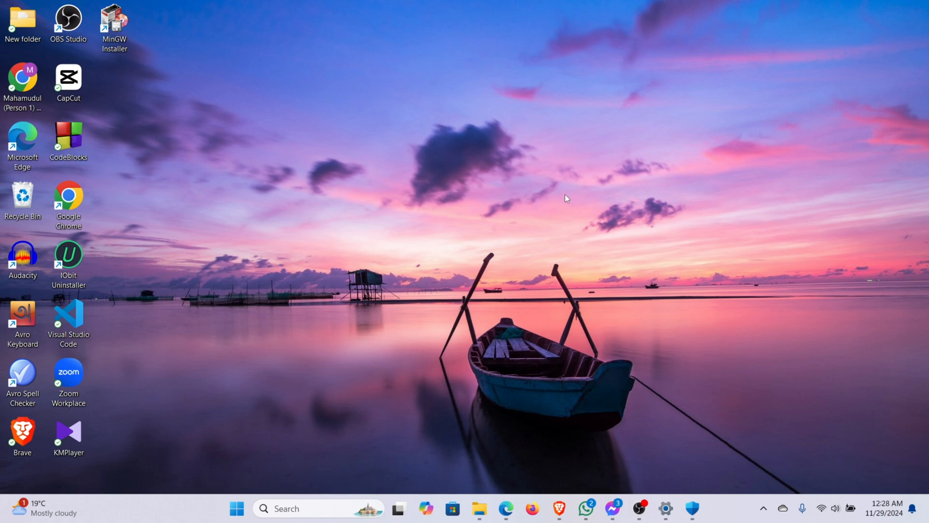
- Refresh the desktop and delete the MinGW Installer shortcut from it
right_click(557, 192)
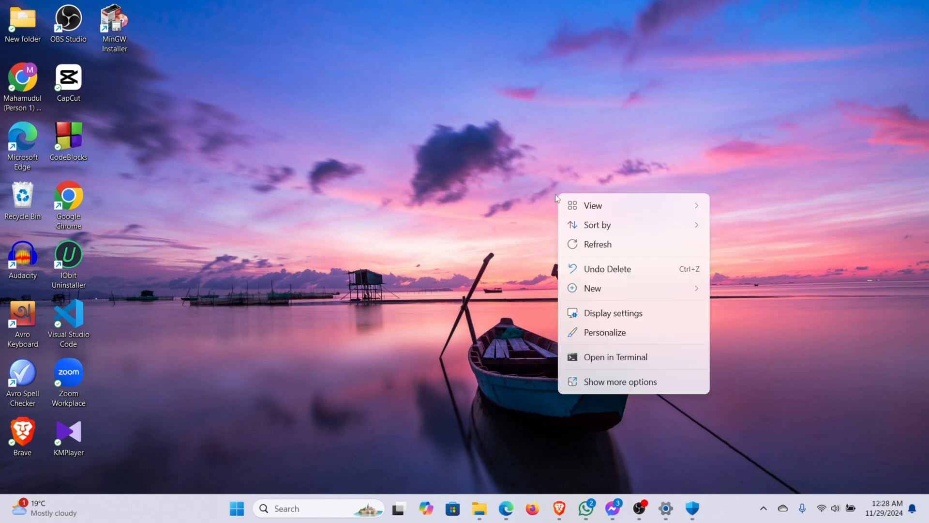
click(580, 243)
right_click(553, 247)
click(552, 247)
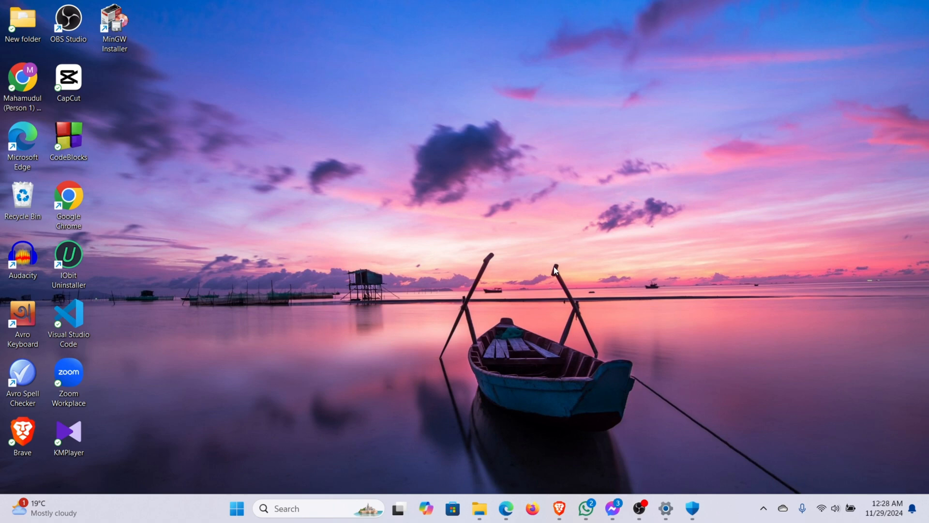
right_click(117, 39)
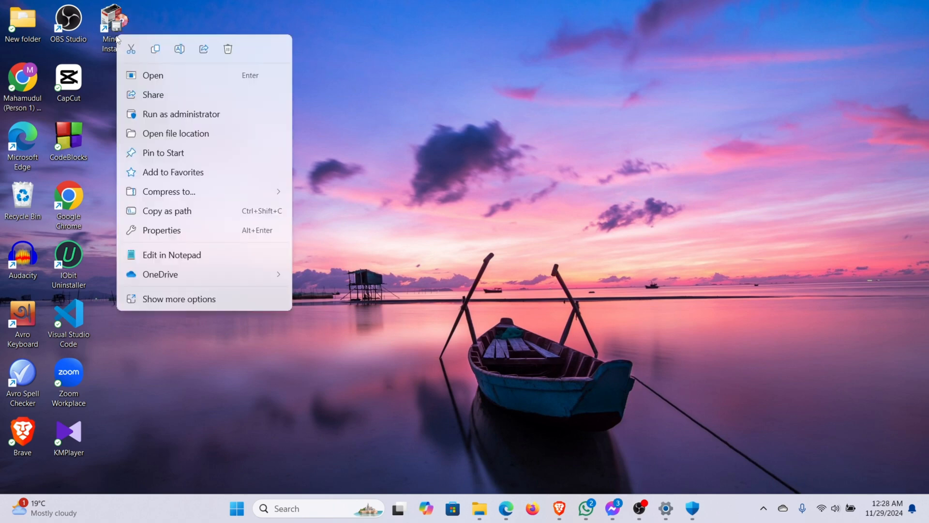
click(228, 49)
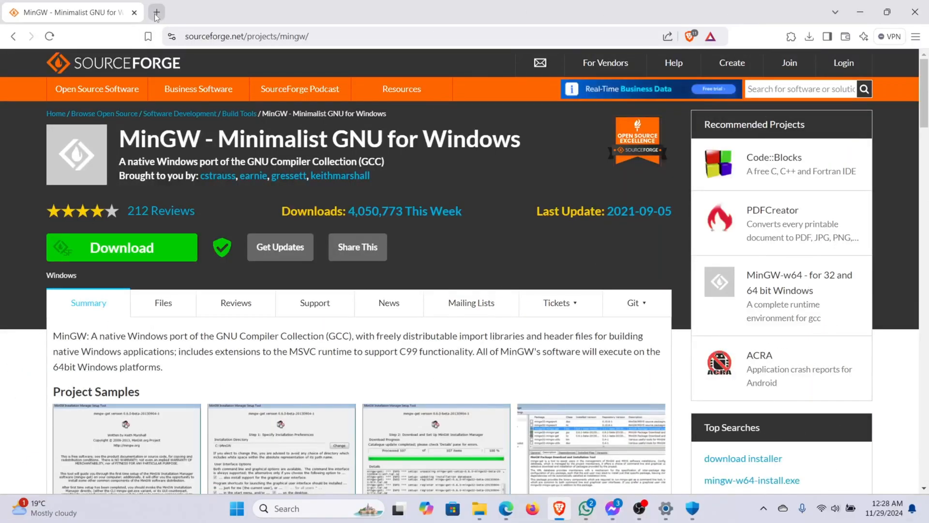
- Replace the MinGW SourceForge page with a new browser tab and search the web for mingw w64 binary download
click(156, 13)
click(135, 13)
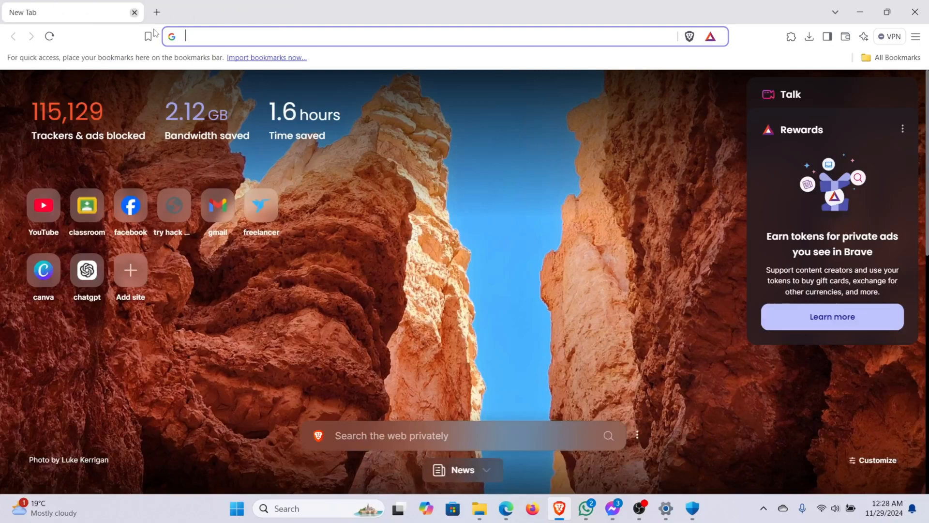
click(194, 38)
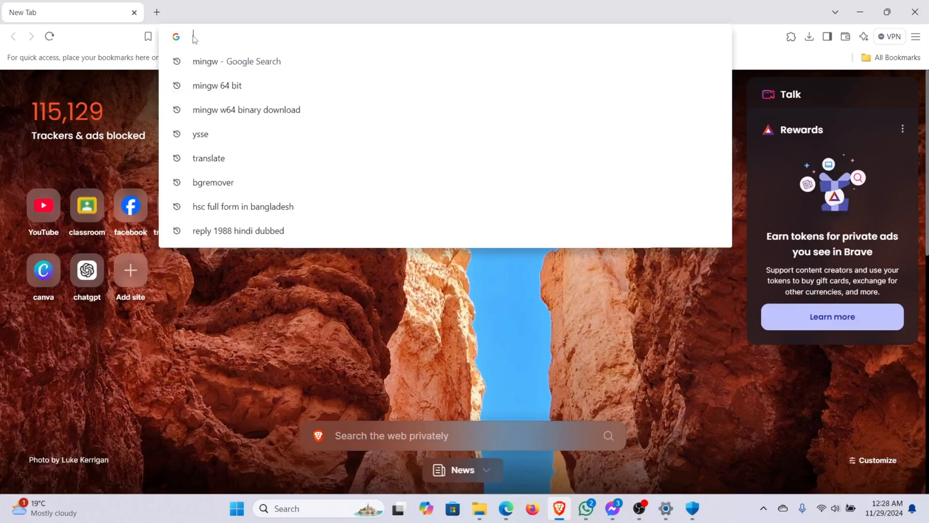
text(mingw)
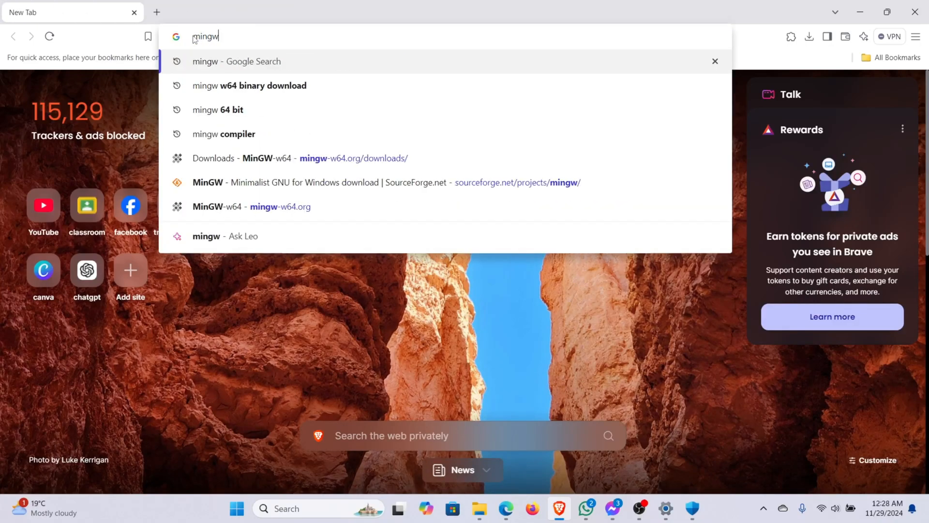
text( w64)
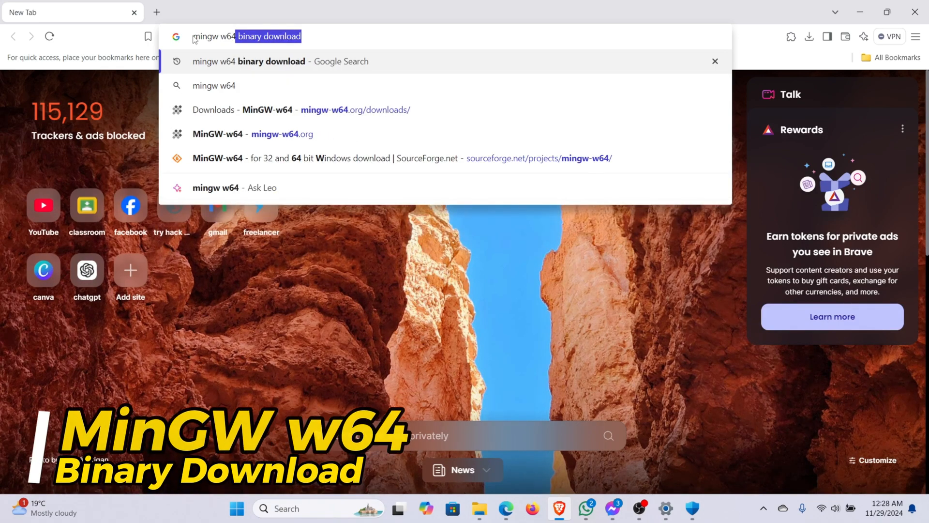
text( binary )
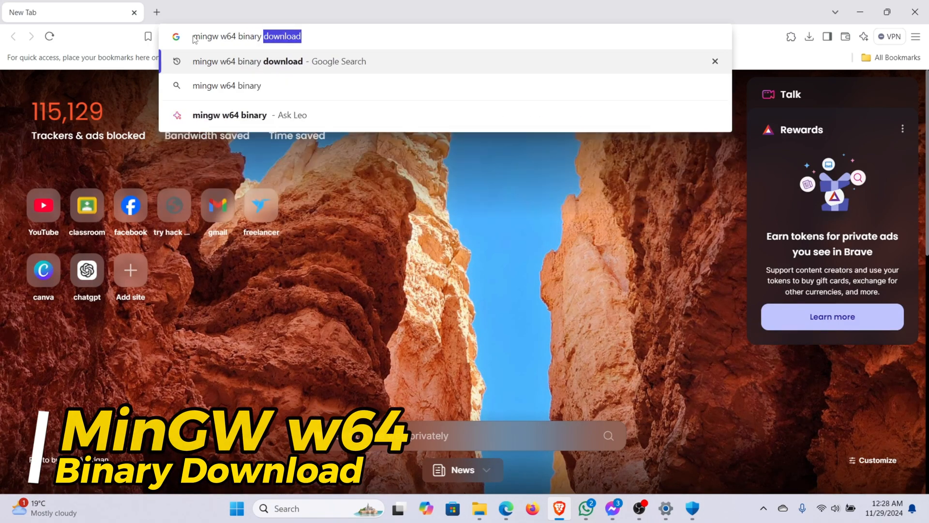
text(download)
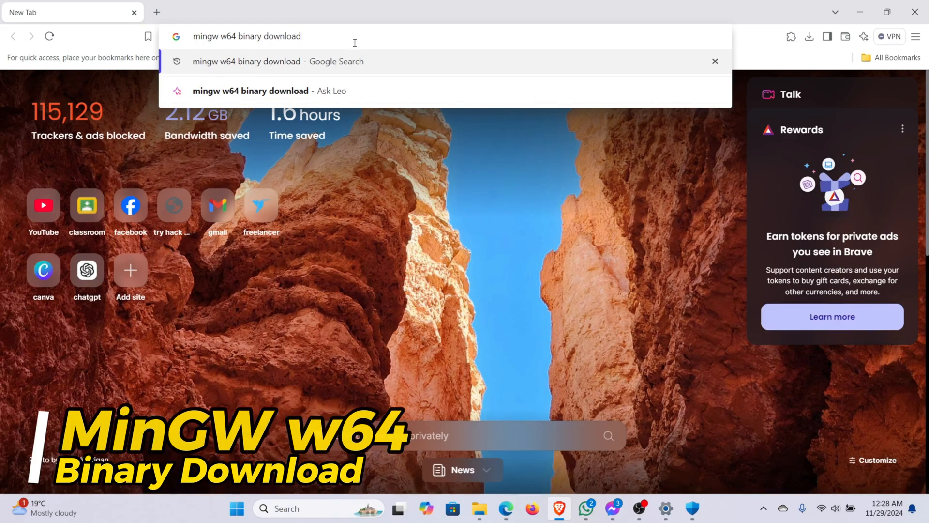
key(Return)
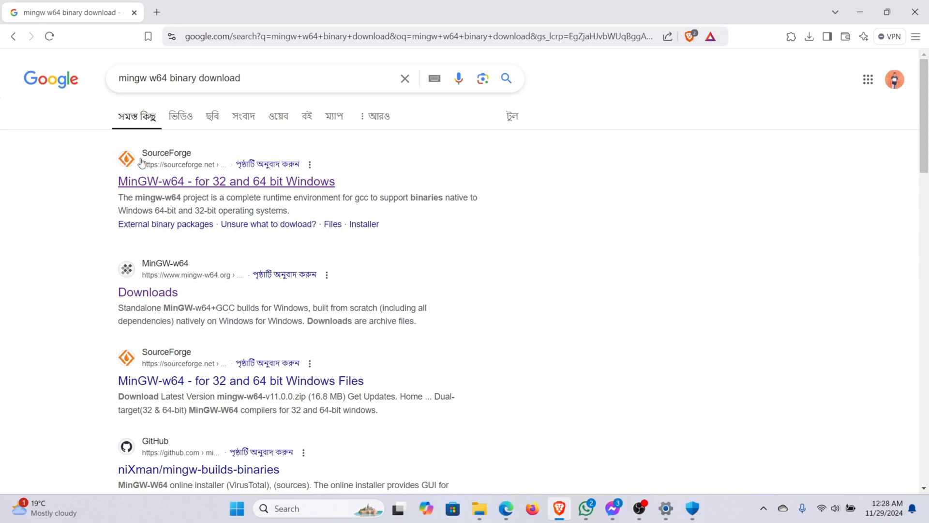
- Open the MinGW-w64 for 32 and 64 bit Windows page on SourceForge and download mingw-w64-v11.0.0 to New Volume (D:)
click(217, 182)
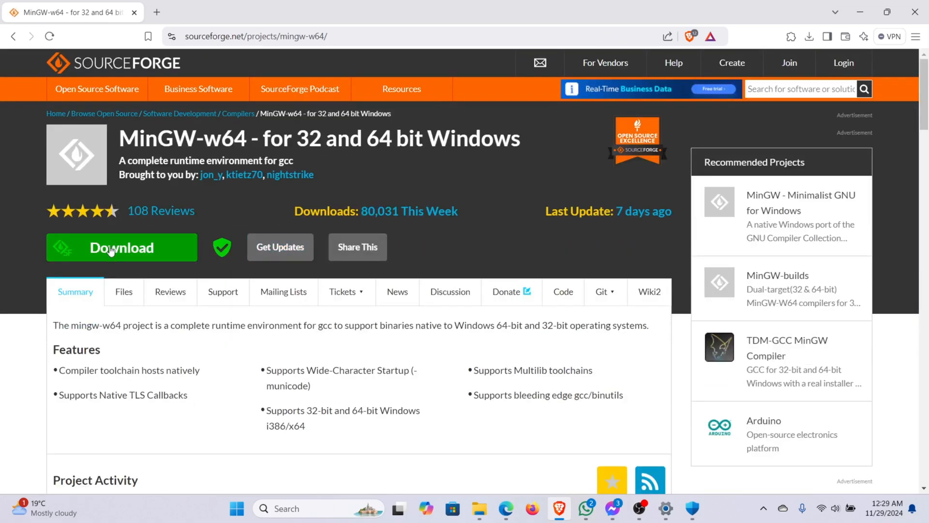
click(120, 248)
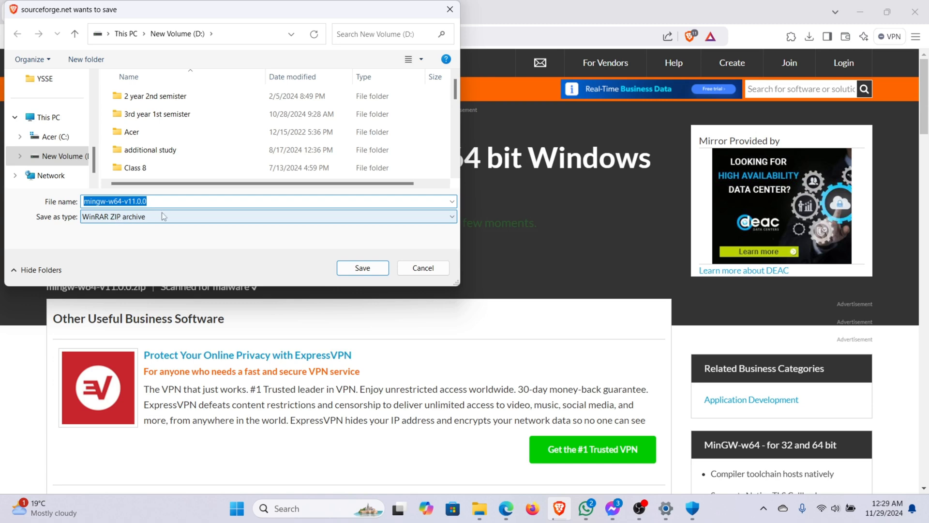
click(367, 267)
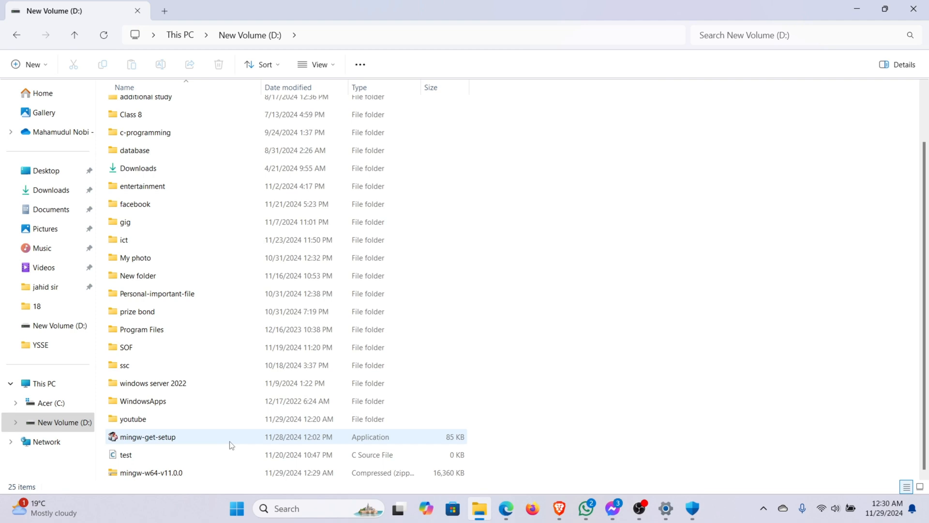
- Move the mingw-w64-v11.0.0 zip file from New Volume (D:) to Acer (C:), granting the administrator permission
click(168, 473)
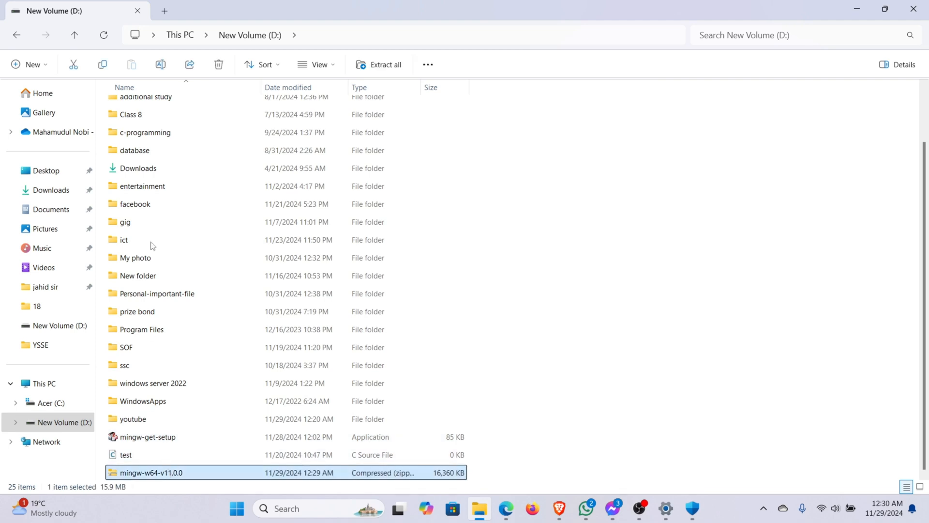
key(alt+d)
click(49, 402)
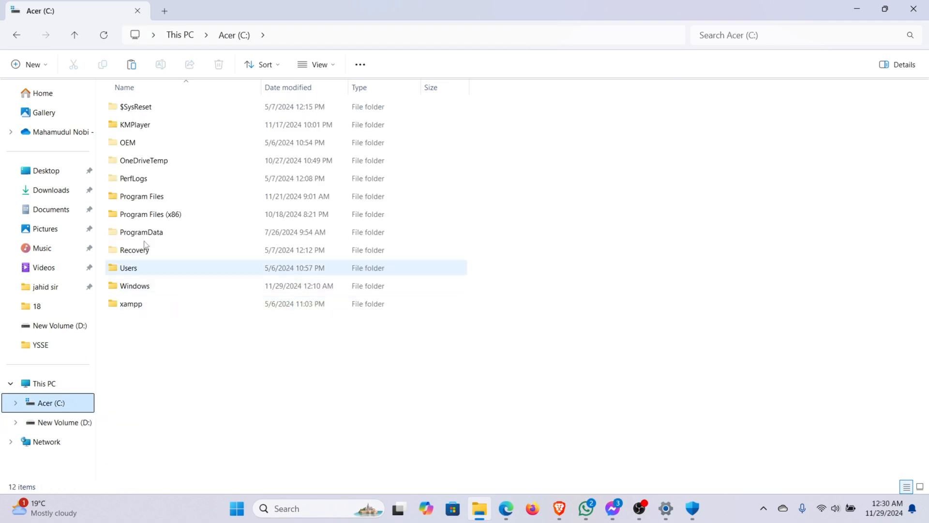
click(129, 68)
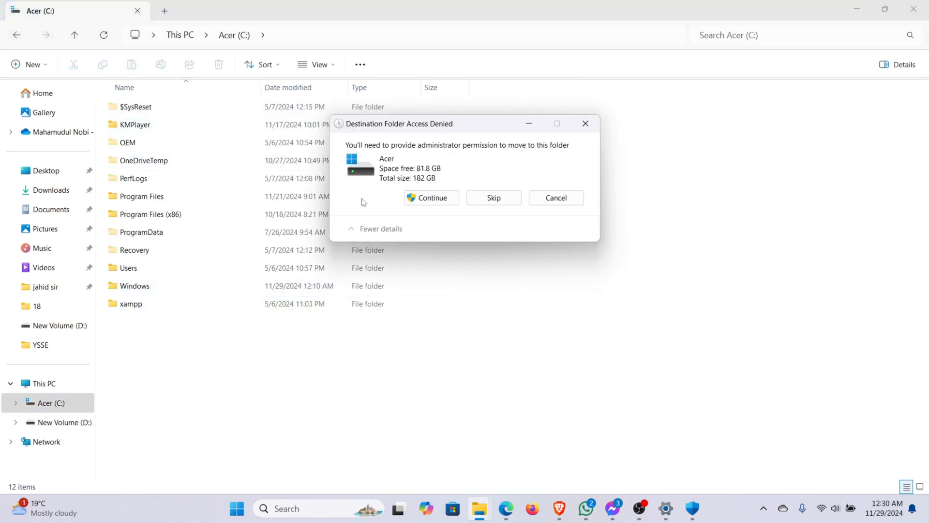
click(412, 199)
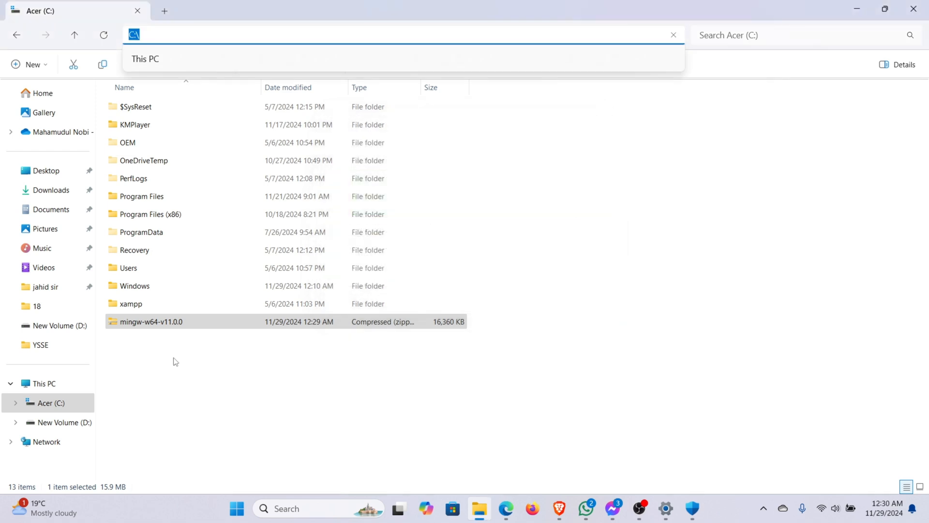
- Extract the mingw-w64-v11.0.0 zip file on drive C: to the folder C:\mingw-w64-v11.0.0
click(177, 326)
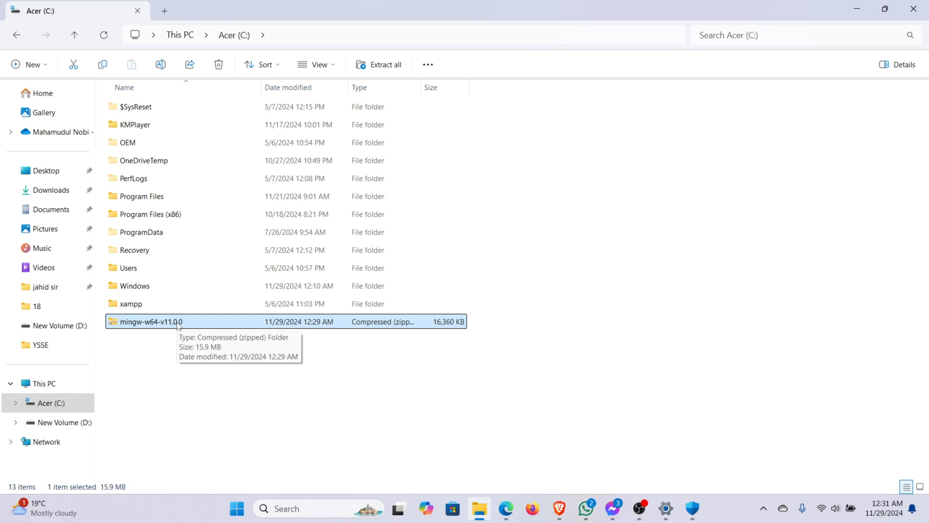
right_click(182, 325)
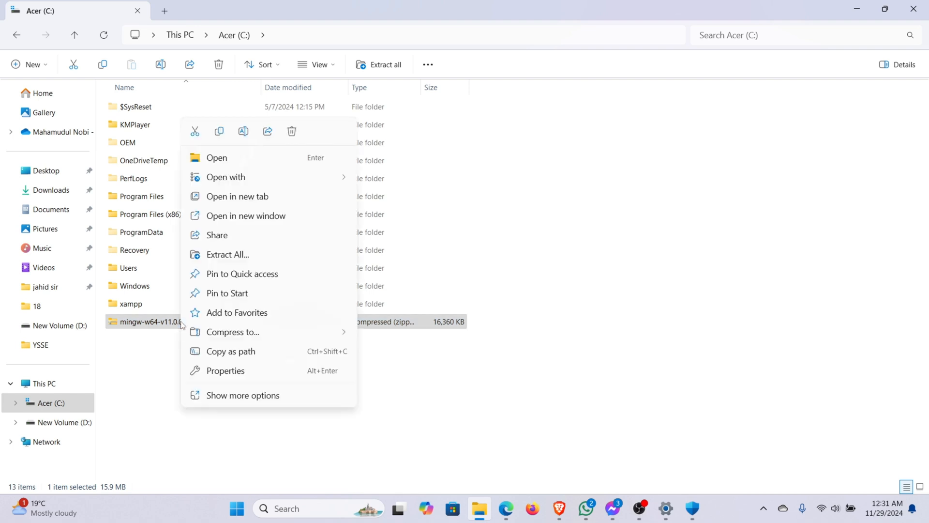
click(215, 255)
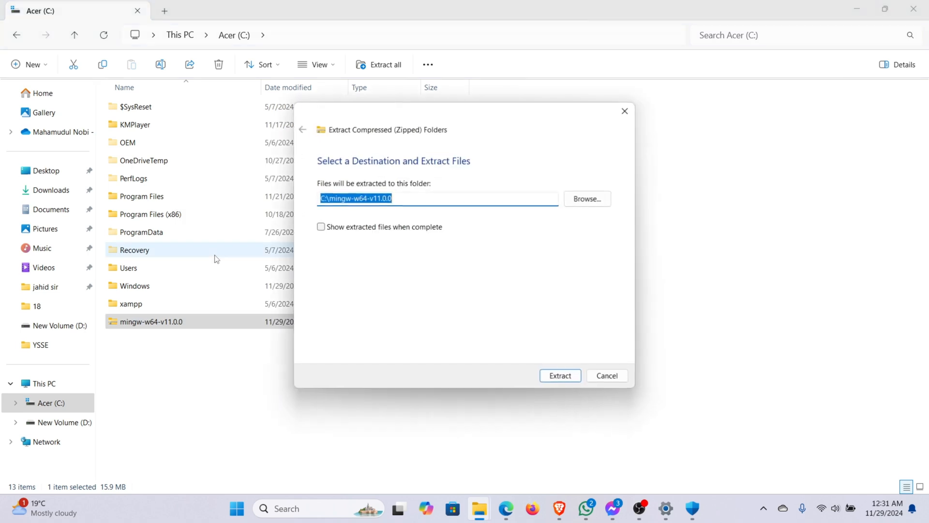
click(563, 380)
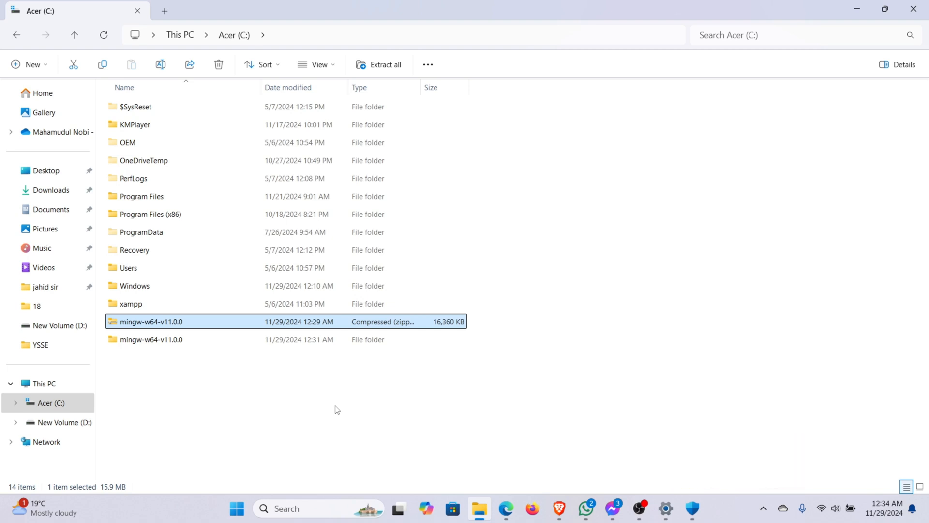
click(338, 424)
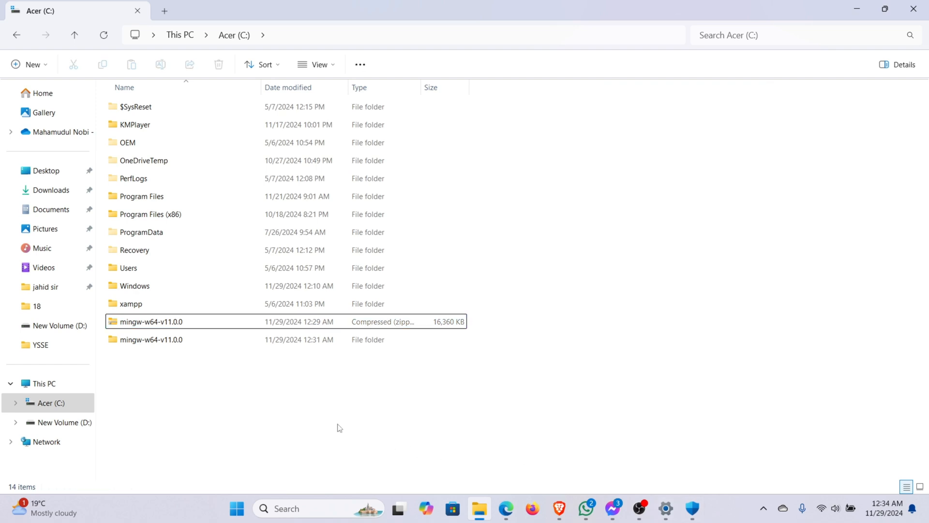
- Open the inner mingw-w64-v11.0.0 folder inside the extracted folder and copy its full path
double_click(197, 341)
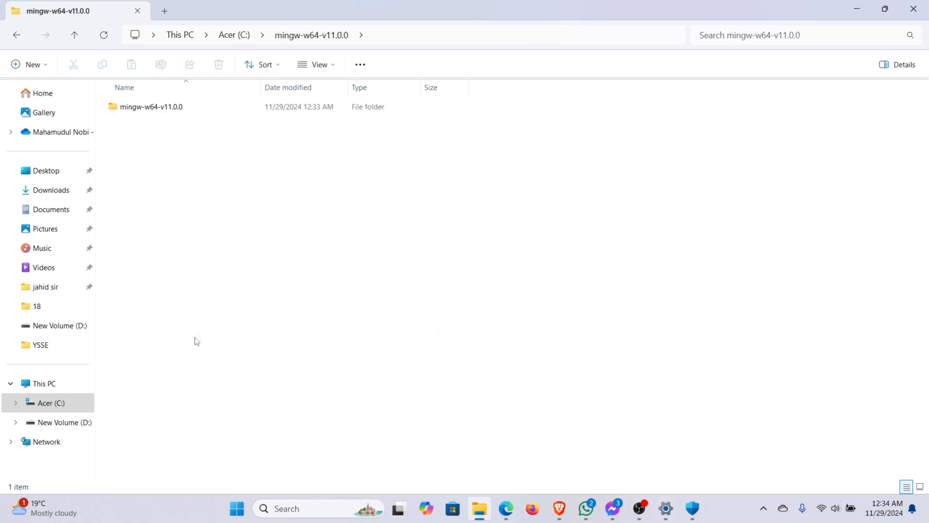
double_click(148, 107)
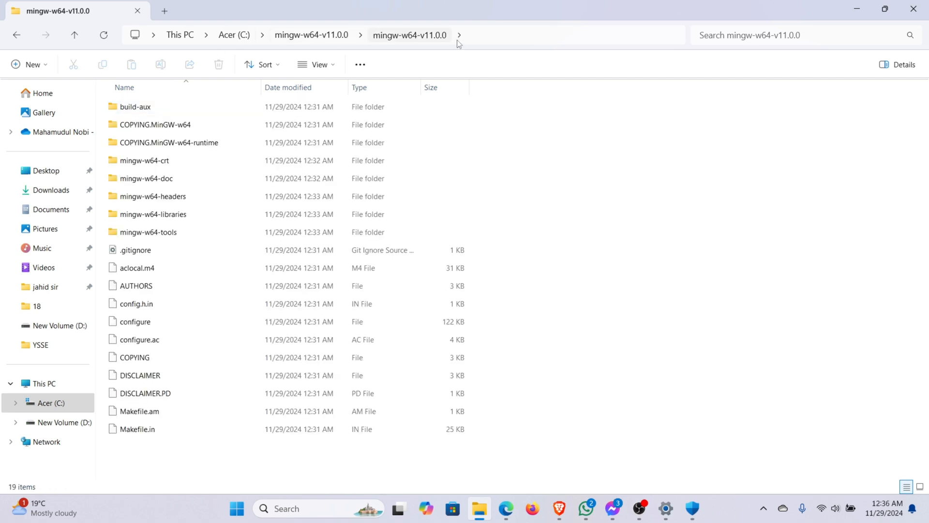
click(483, 36)
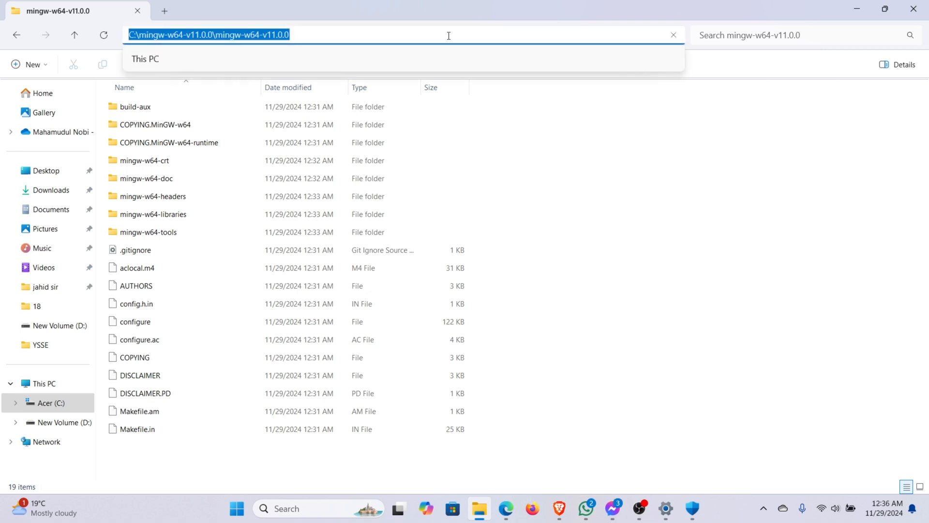
- Search Windows for env and open the Environment Variables settings from the system properties
click(290, 509)
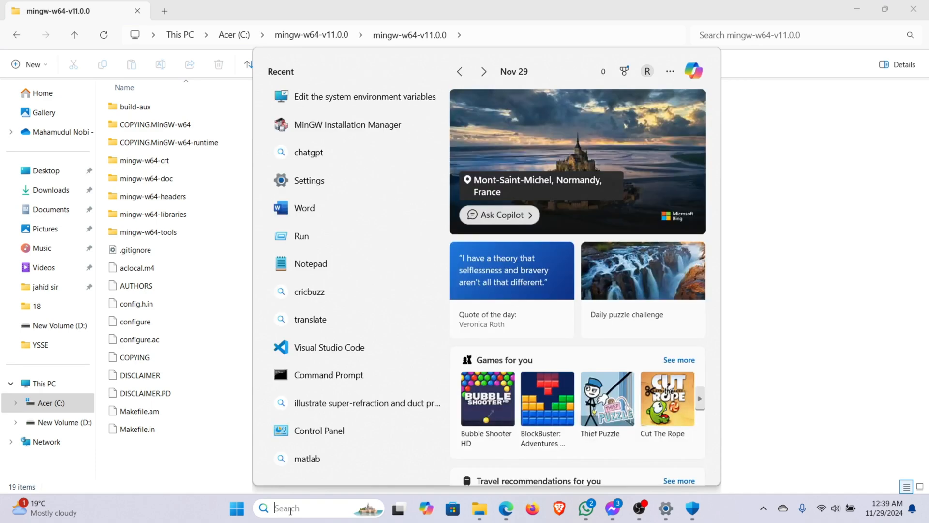
text(env)
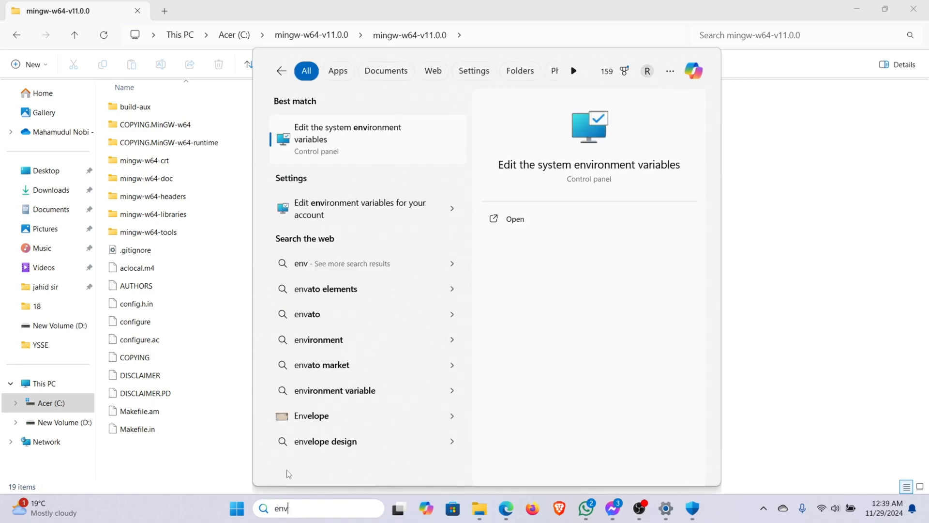
click(367, 134)
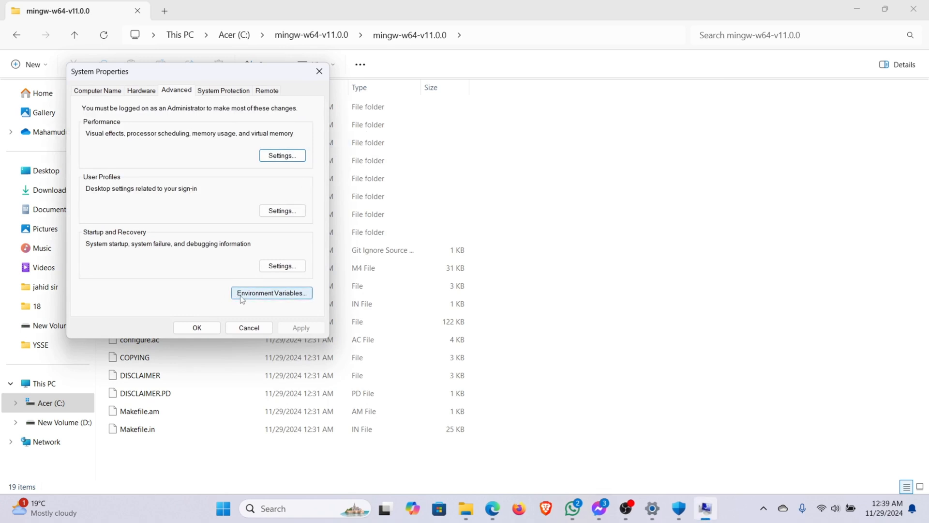
click(270, 293)
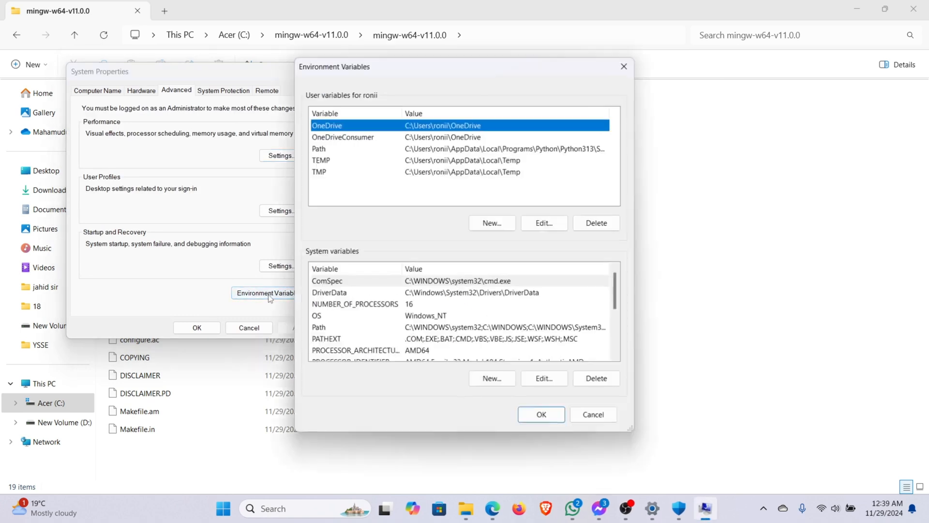
- Add C:\mingw-w64-v11.0.0\mingw-w64-v11.0.0 as a new entry in the user Path variable and confirm all open dialogs
double_click(353, 150)
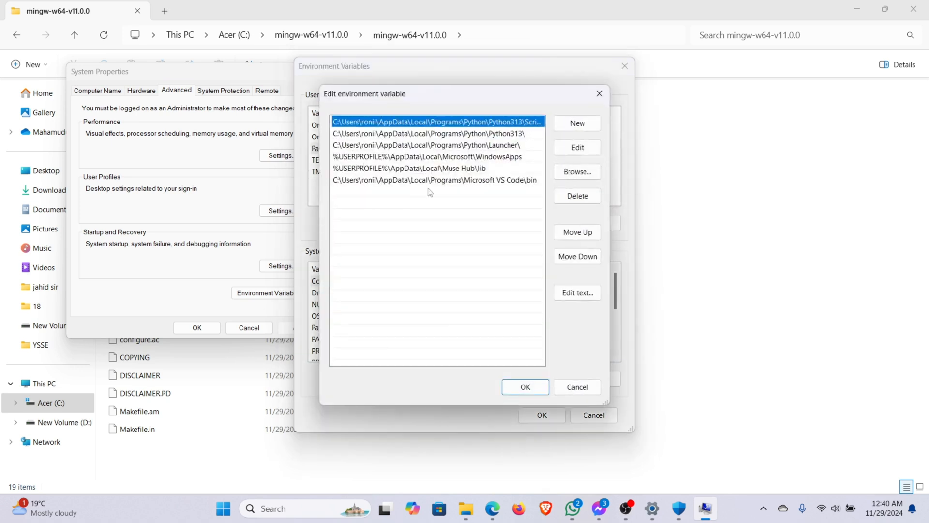
click(579, 124)
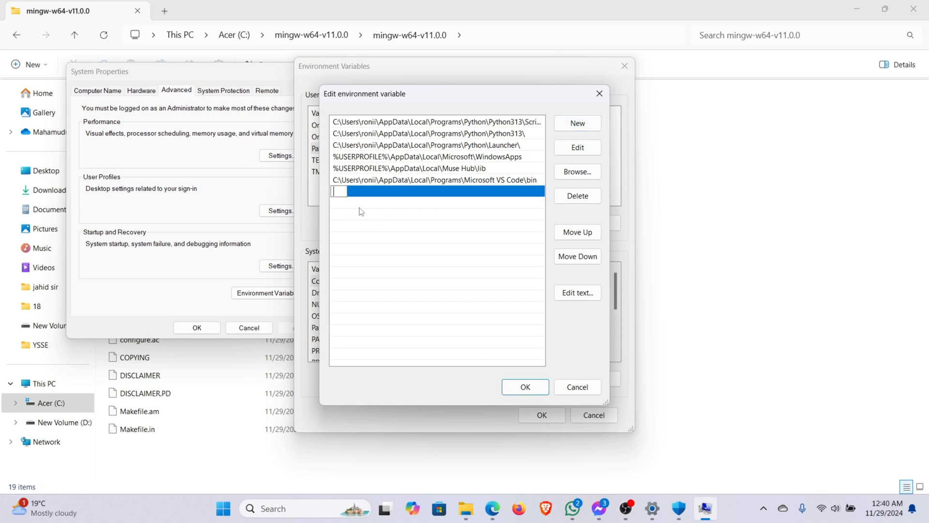
text(C:\mingw-w64-v11.0.0\mingw-w64-v11.0.0)
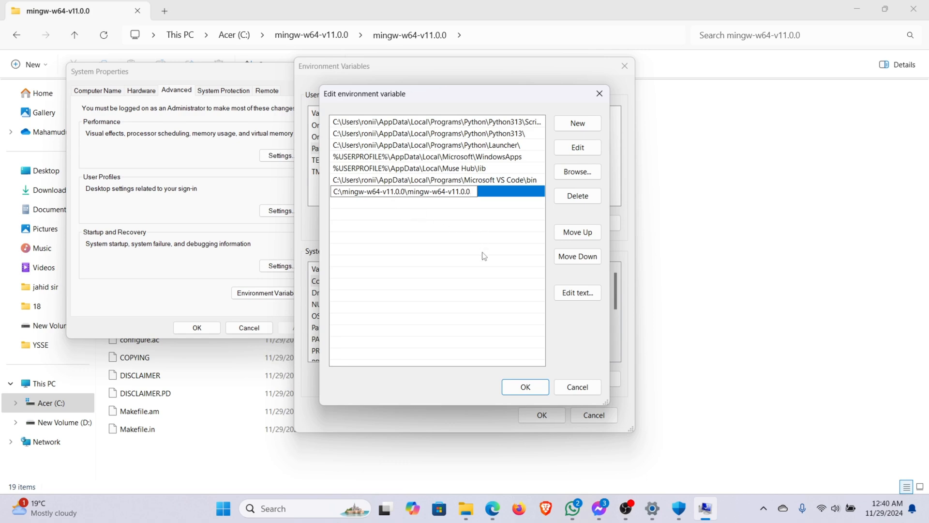
click(525, 387)
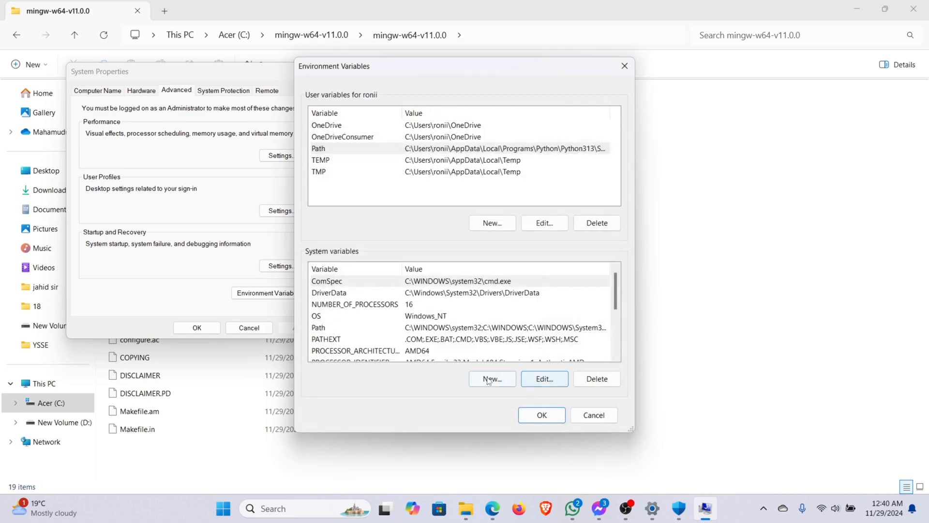
click(533, 416)
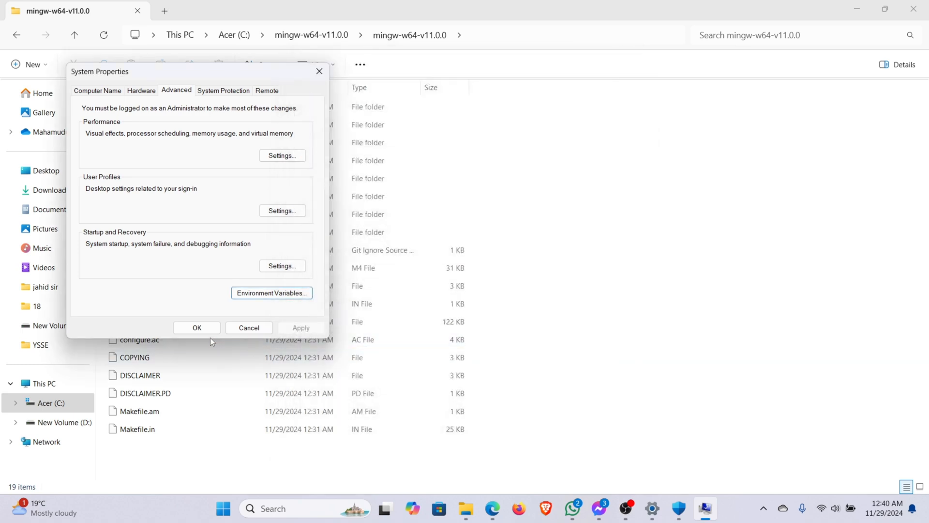
click(197, 327)
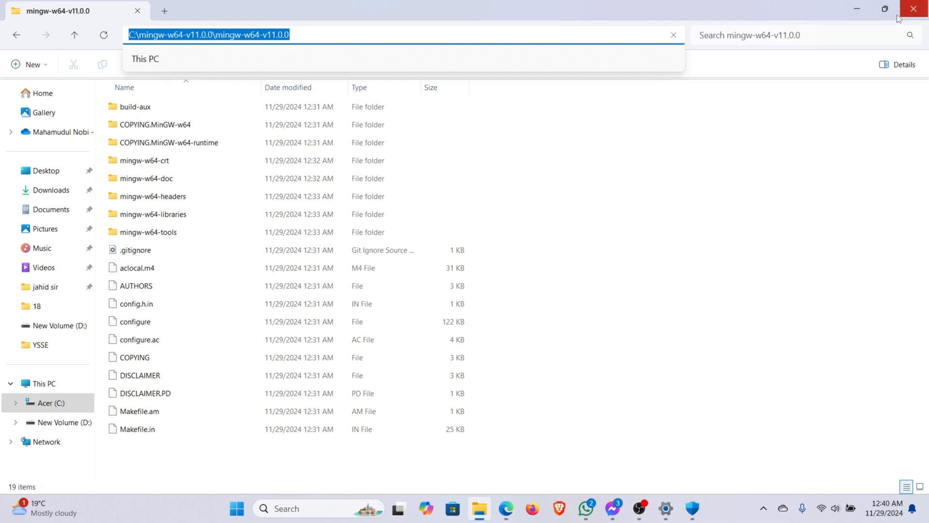
- Minimize the File Explorer window and refresh the desktop
click(861, 11)
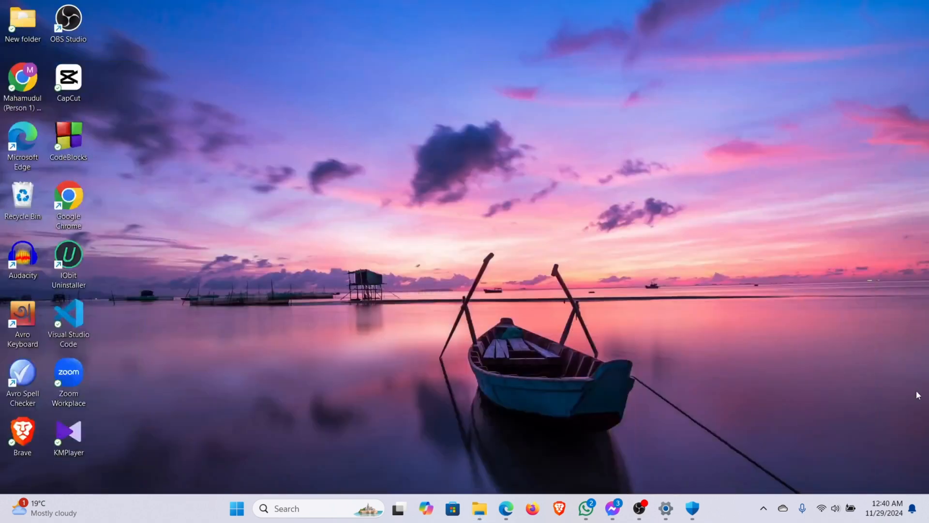
right_click(300, 220)
click(344, 269)
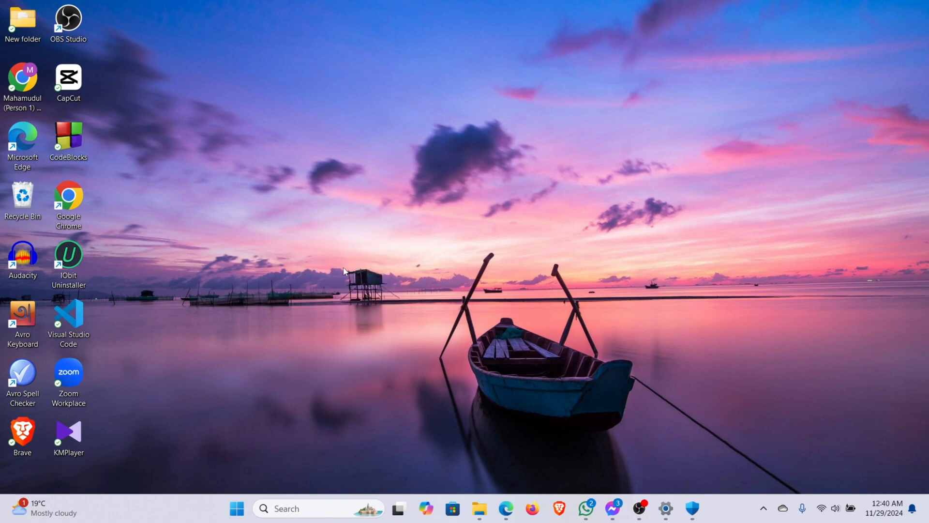